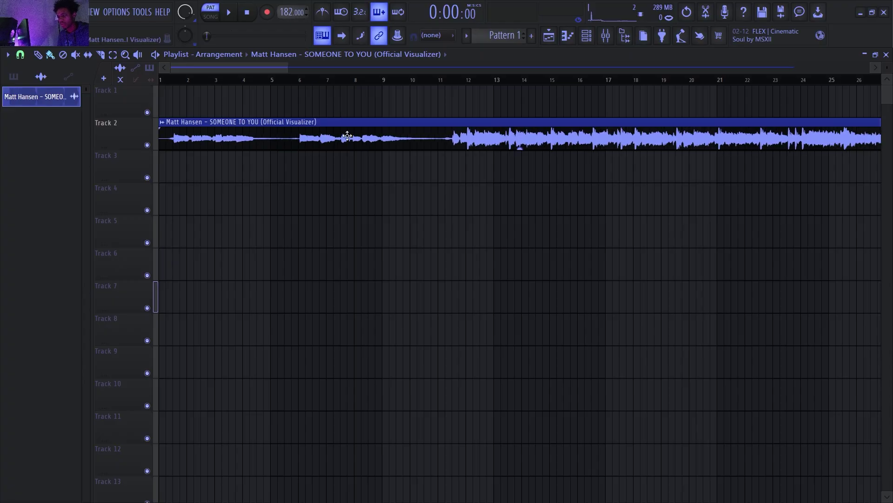
- Set the time-stretching mode of the song clip on Track 2 to Stretch and the project tempo to 172
{"action": "double_click", "coordinate": [349, 137]}
{"action": "left_click", "coordinate": [387, 230]}
{"action": "left_click", "coordinate": [365, 260]}
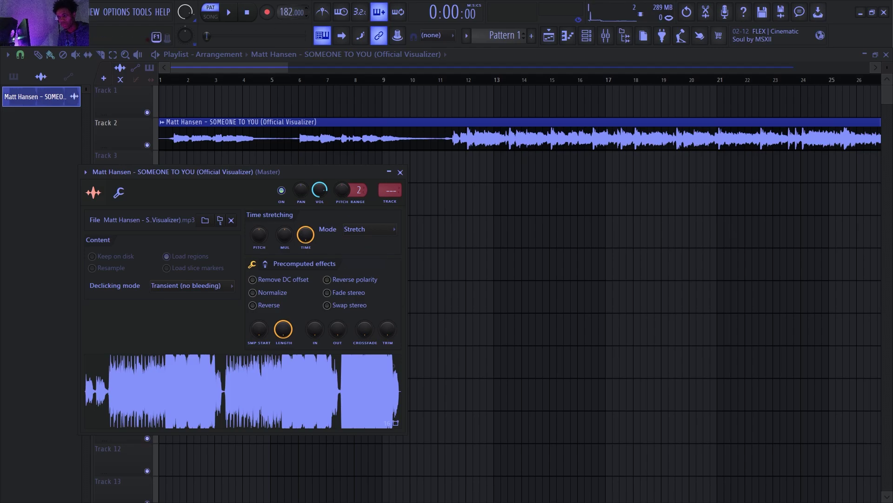
{"action": "right_click", "coordinate": [504, 260]}
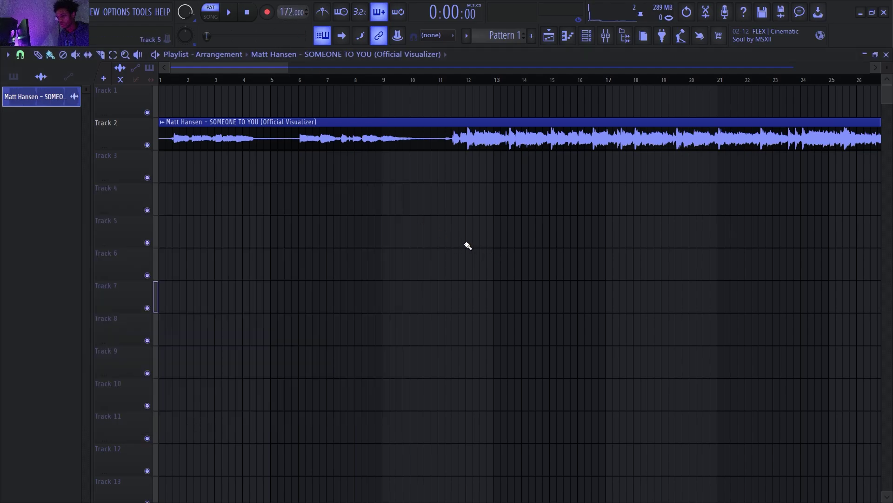
- Extract only the vocals stem from the song clip on Track 2, limiting CPU usage and muting the source track when done
{"action": "scroll", "coordinate": [465, 243], "scroll_direction": "down", "scroll_amount": 2}
{"action": "left_click", "coordinate": [162, 122]}
{"action": "left_click", "coordinate": [309, 186]}
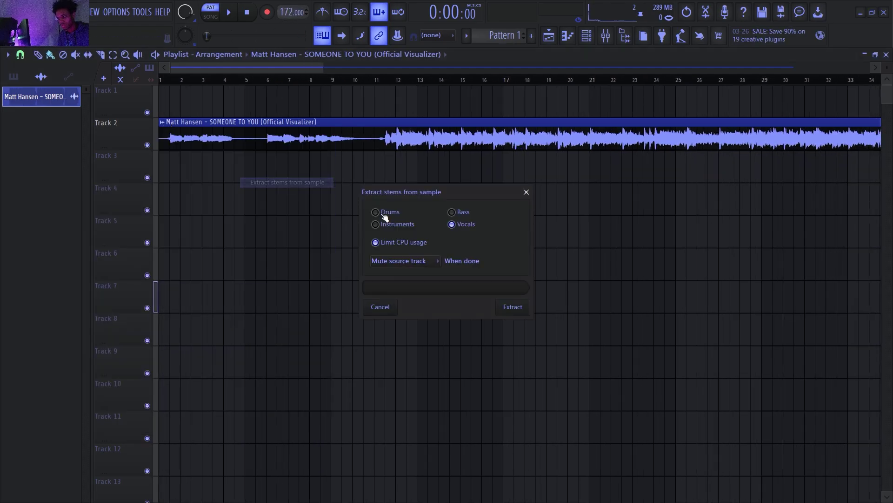
{"action": "left_click", "coordinate": [512, 304]}
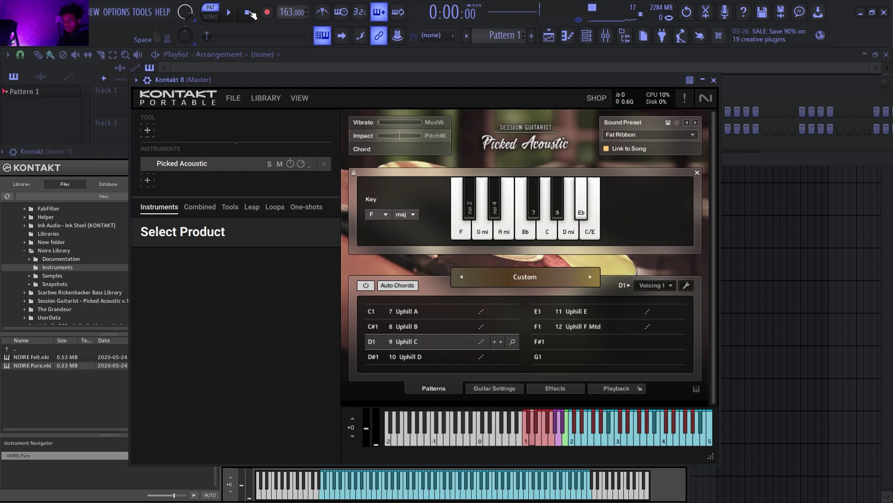
- Record notes and automation for the Kontakt 8 Picked Acoustic guitar, playing the melody F5, G5, A5, C5, D5, E5
{"action": "key", "text": "r"}
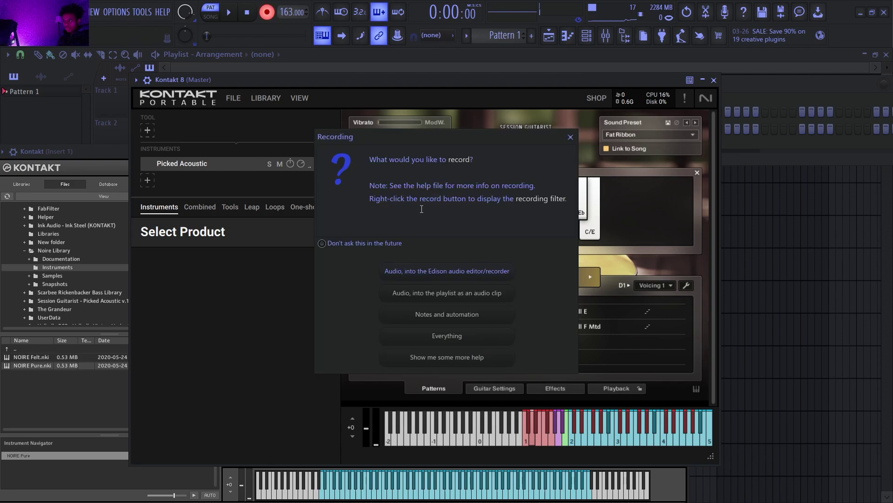
{"action": "left_click", "coordinate": [468, 315]}
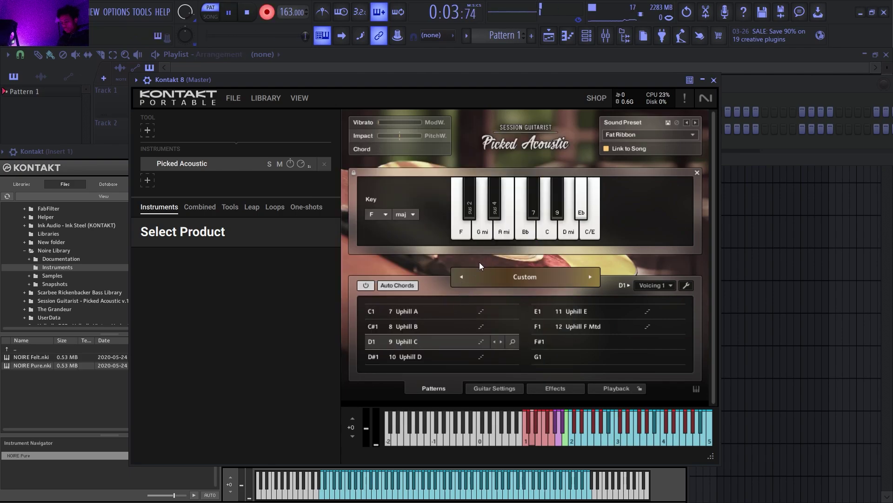
{"action": "right_click", "coordinate": [293, 14]}
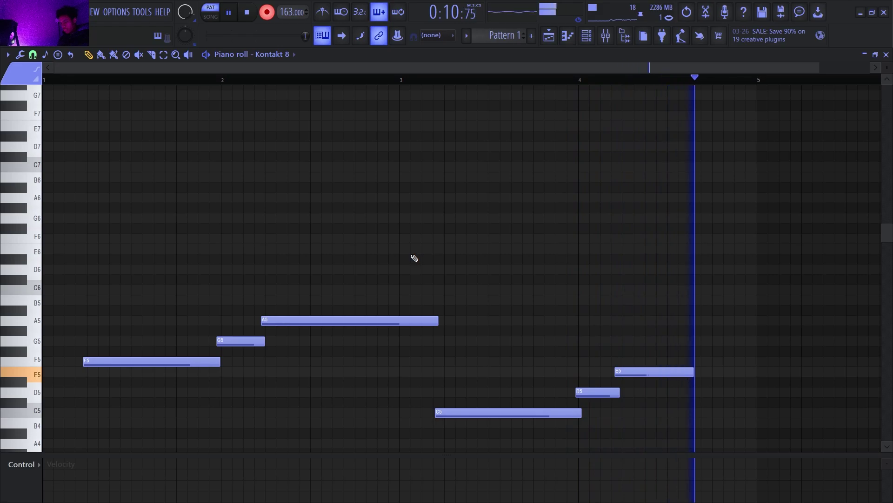
{"action": "key", "text": "space"}
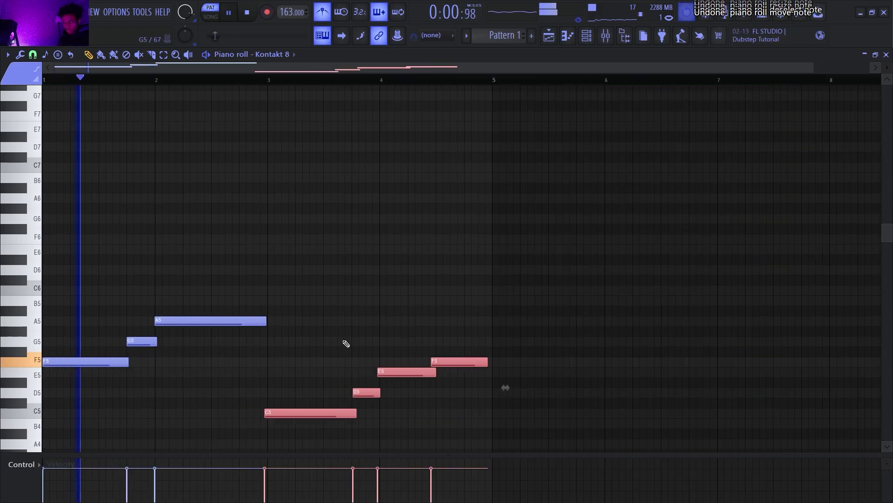
- Undo the last note edits and make the D5 note start at beat 3 of bar 3 and end just before bar 4
{"action": "key", "text": "ctrl+z"}
{"action": "key", "text": "ctrl+z"}
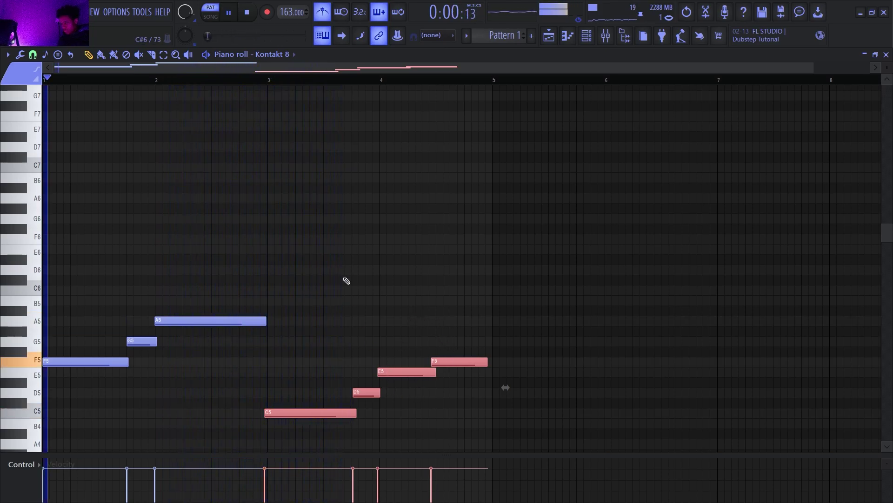
{"action": "left_click", "coordinate": [250, 80]}
{"action": "left_click_drag", "start_coordinate": [475, 326], "coordinate": [339, 391]}
{"action": "left_click_drag", "start_coordinate": [449, 336], "coordinate": [408, 371]}
{"action": "left_click_drag", "start_coordinate": [352, 393], "coordinate": [373, 396]}
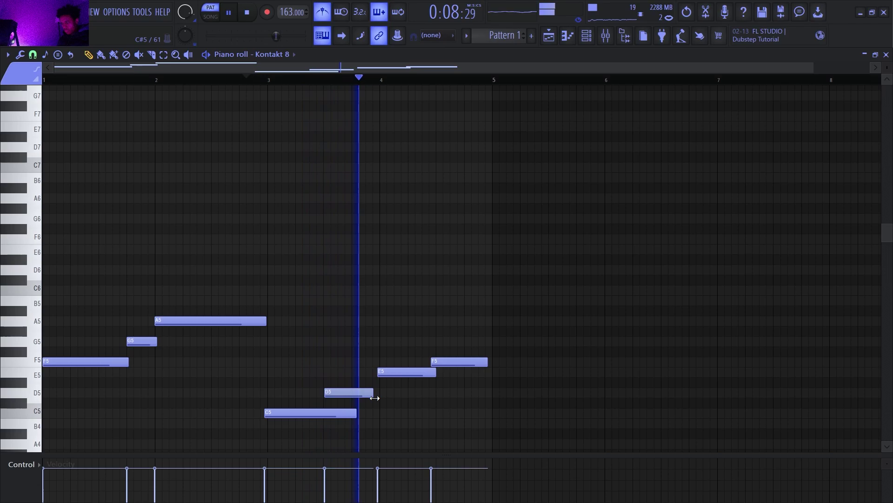
- Move the E5 note to beat 4 of bar 3 and stretch the closing F5 note from bar 4 to about bar 5
{"action": "key", "text": "space"}
{"action": "key", "text": "space"}
{"action": "mouse_move", "coordinate": [461, 336]}
{"action": "left_mouse_down"}
{"action": "mouse_move", "coordinate": [412, 375]}
{"action": "mouse_move", "coordinate": [377, 368]}
{"action": "mouse_move", "coordinate": [479, 365]}
{"action": "left_mouse_up"}
{"action": "left_click", "coordinate": [399, 354], "text": "ctrl"}
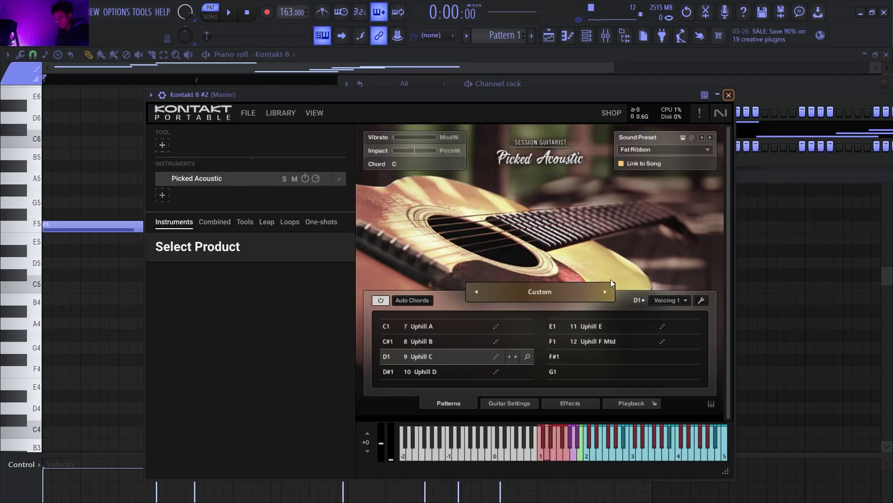
- Record a note with notes-and-automation recording into the Kontakt 8 #2 channel and open that channel's piano roll
{"action": "left_click", "coordinate": [442, 377]}
{"action": "left_click", "coordinate": [729, 95]}
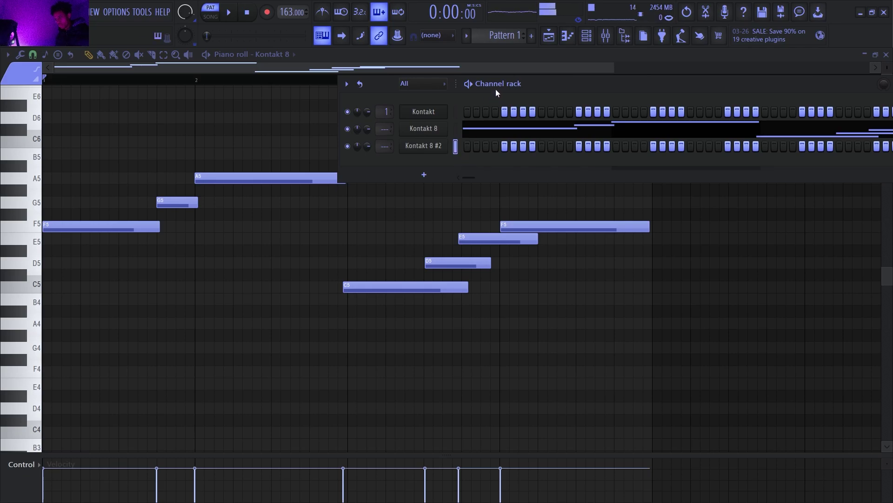
{"action": "left_click", "coordinate": [266, 12]}
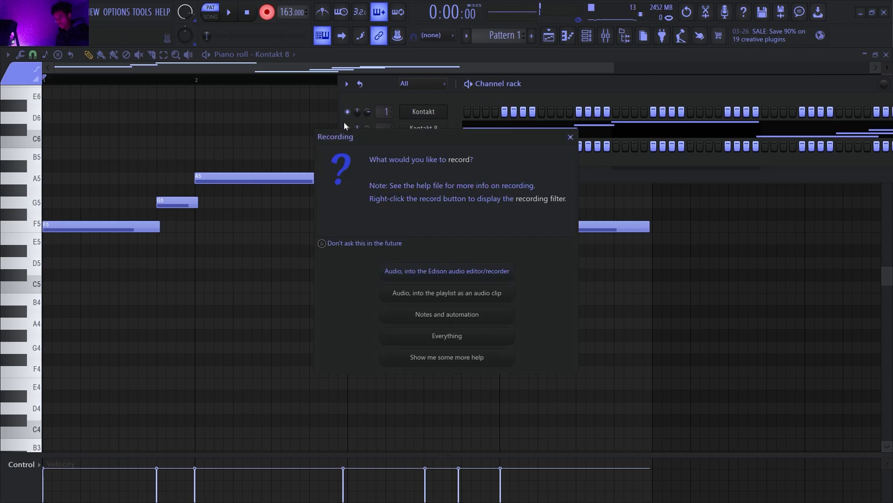
{"action": "left_click", "coordinate": [447, 321]}
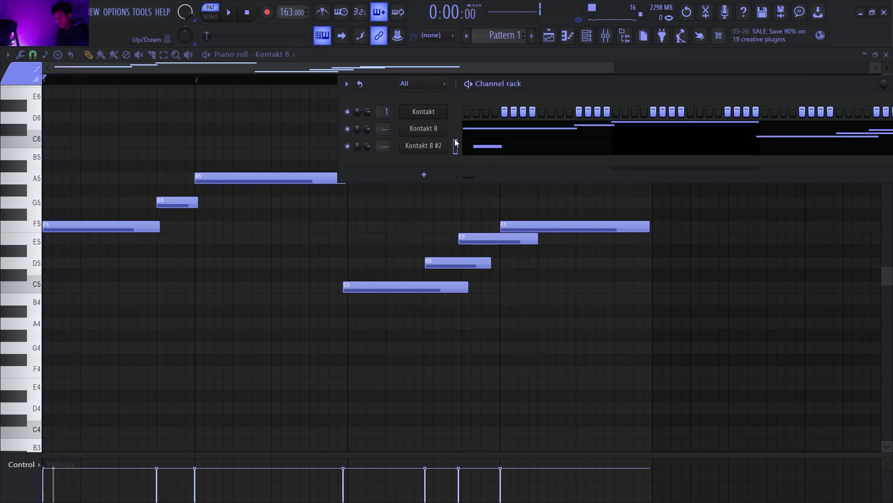
{"action": "left_click", "coordinate": [492, 144]}
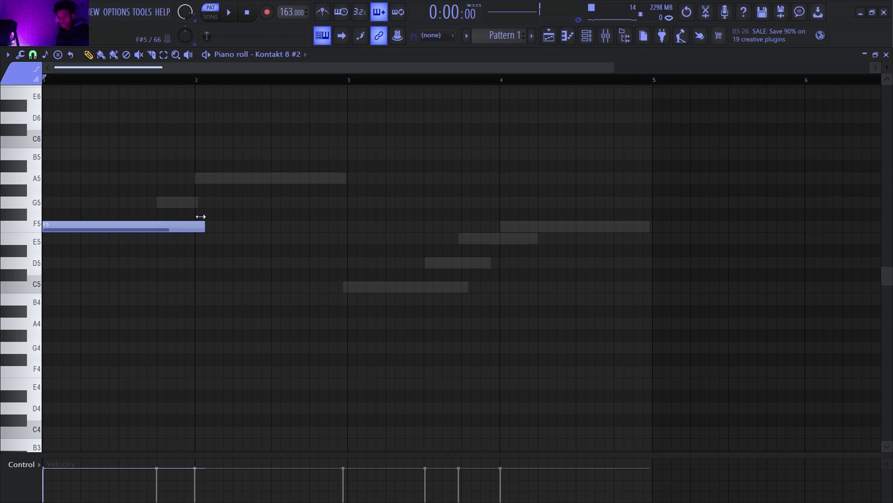
- Try the Kontakt 8 #2 opening note at F6, extended to bar 3, and audition it against the first guitar melody
{"action": "key", "text": "space"}
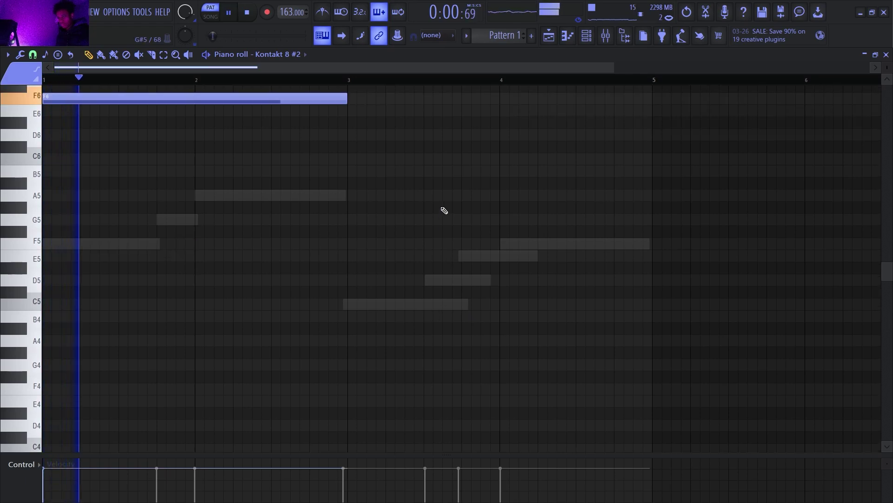
{"action": "scroll", "coordinate": [453, 186], "scroll_direction": "up", "scroll_amount": 3}
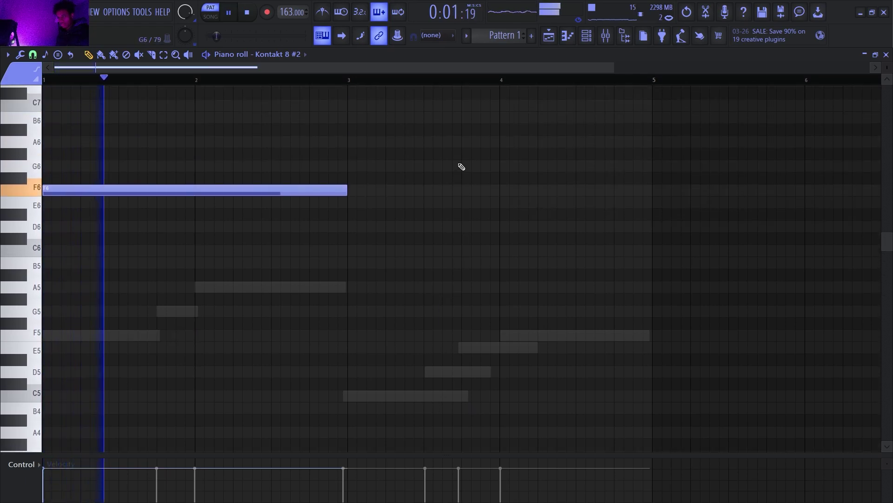
{"action": "key", "text": "space"}
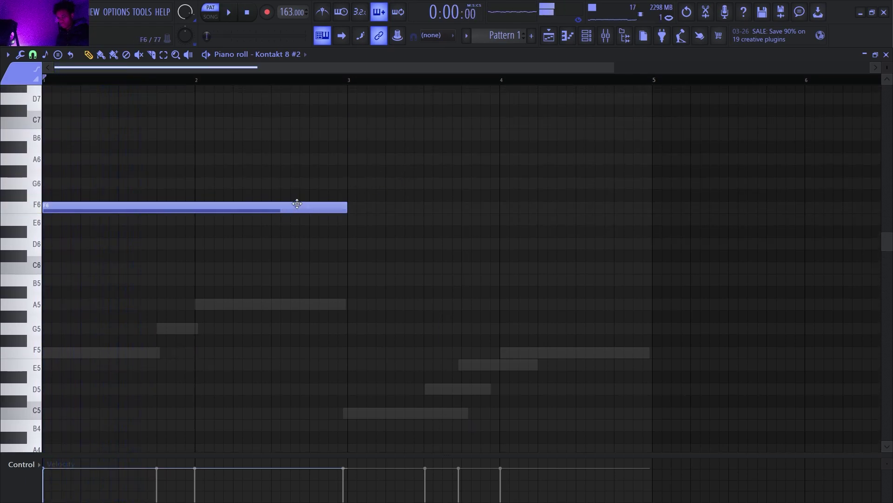
{"action": "key", "text": "space"}
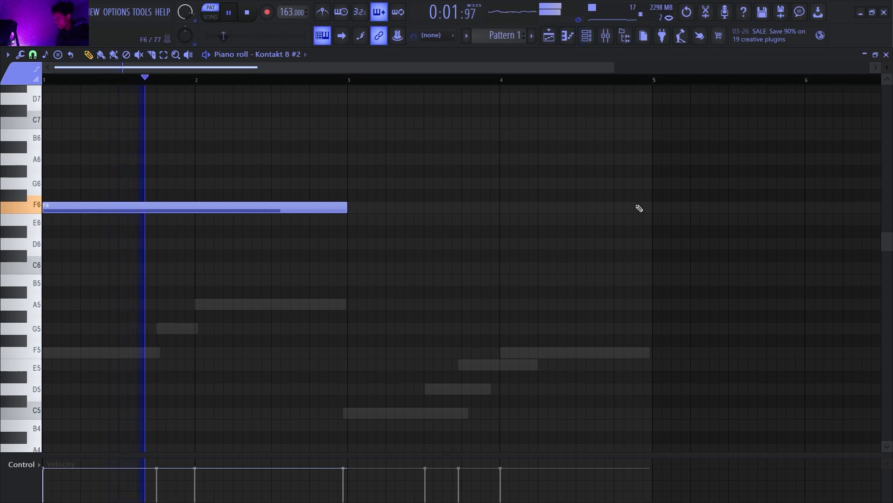
{"action": "key", "text": "space"}
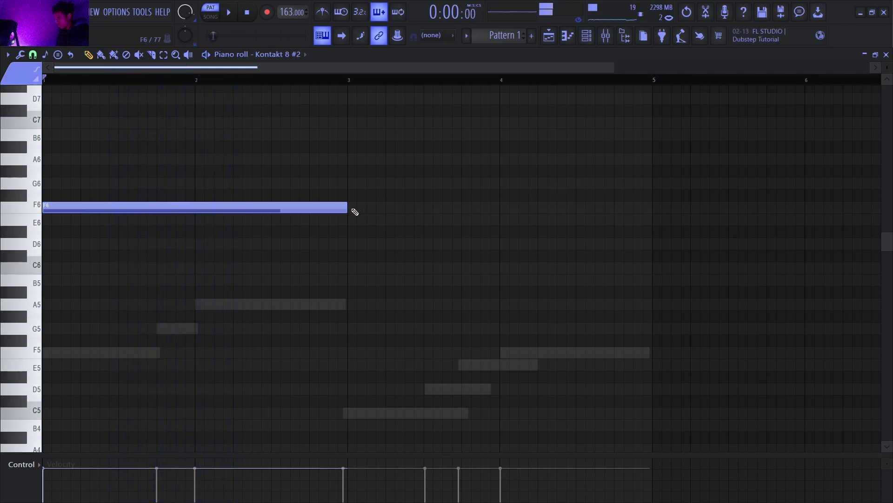
- Shorten the opening note to about the middle of bar 2, lower it to C6 and play it back
{"action": "left_click_drag", "start_coordinate": [338, 210], "coordinate": [245, 223]}
{"action": "key", "text": "space"}
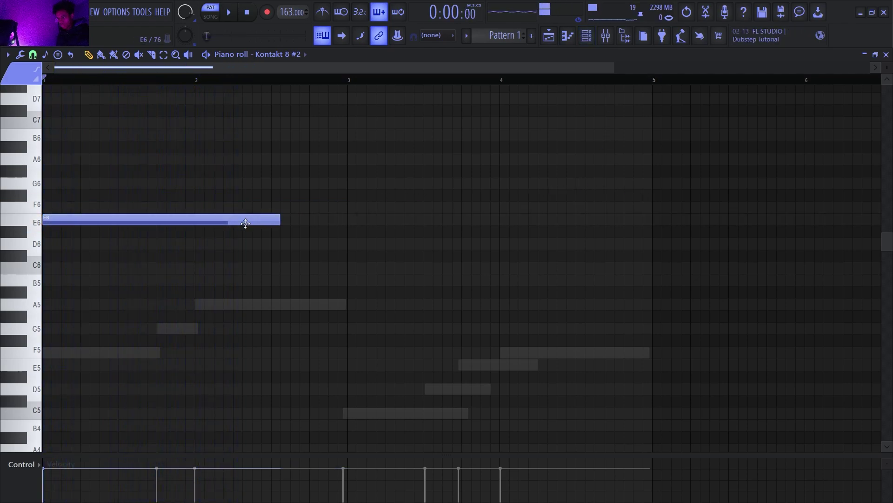
{"action": "key", "text": "shift+Down"}
{"action": "key", "text": "shift+Down"}
{"action": "key", "text": "shift+Down"}
{"action": "key", "text": "shift+Down"}
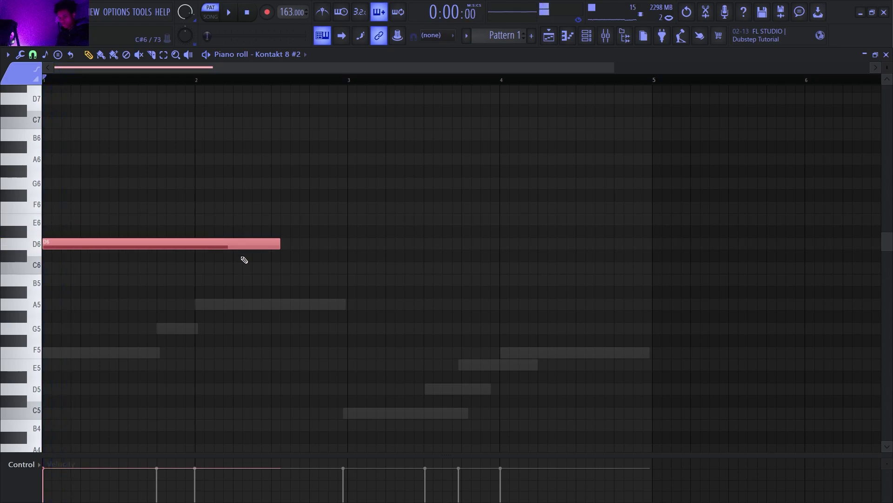
{"action": "left_click", "coordinate": [265, 185], "text": "ctrl"}
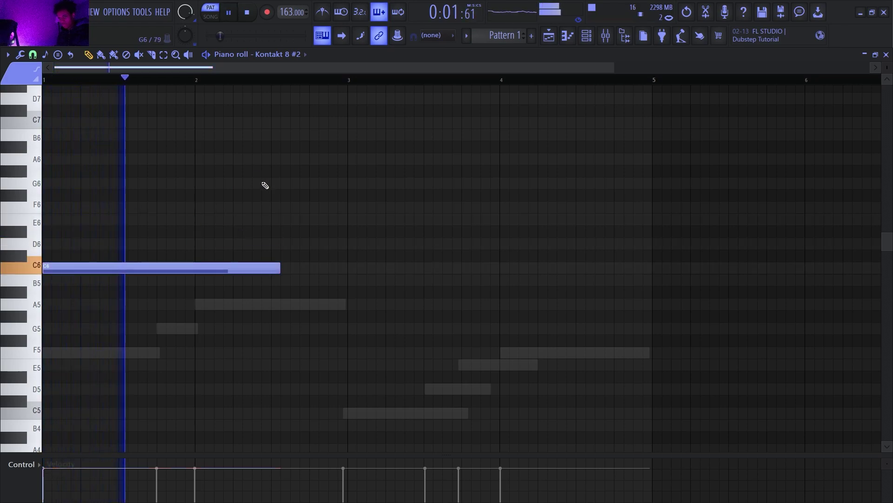
- Add a D6 note at beat 4 of bar 1 and an E6 note at bar 2, fitting the notes end to end up to bar 3
{"action": "left_click", "coordinate": [157, 245]}
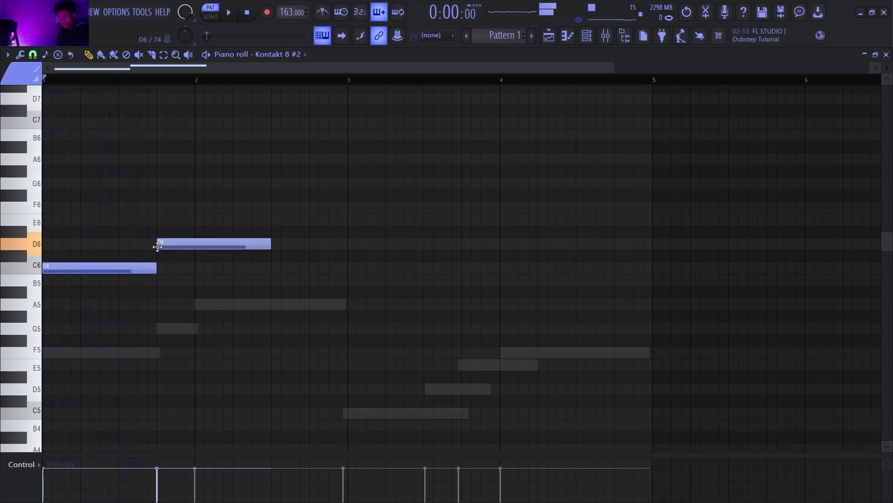
{"action": "left_click", "coordinate": [195, 219]}
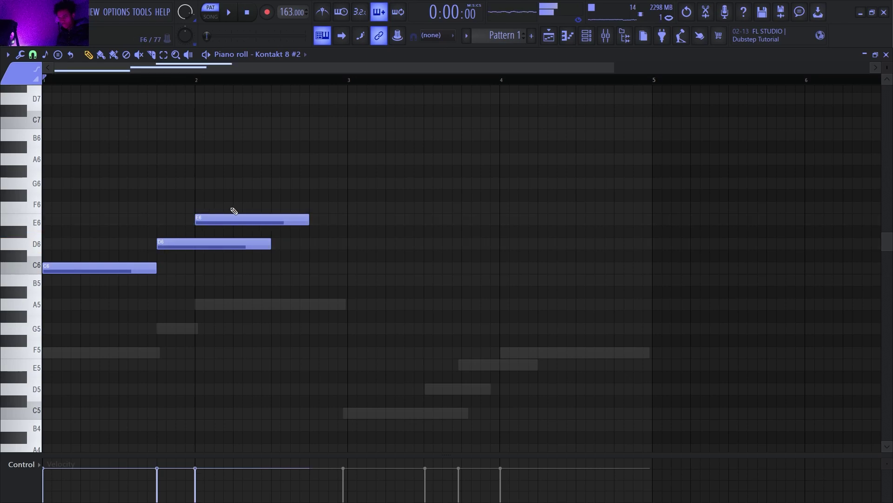
{"action": "key", "text": "ctrl+l"}
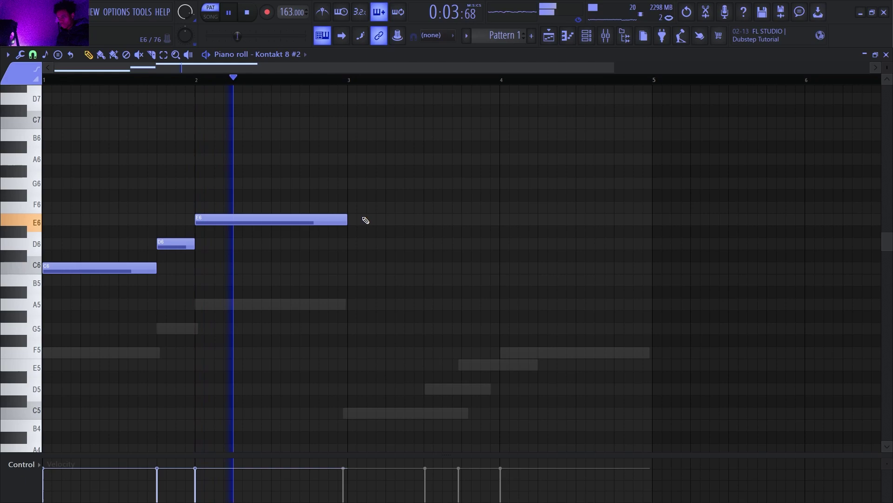
- Duplicate the three-note phrase to bar 3 and raise the copied C6 note to G6
{"action": "key", "text": "ctrl+b"}
{"action": "key", "text": "space"}
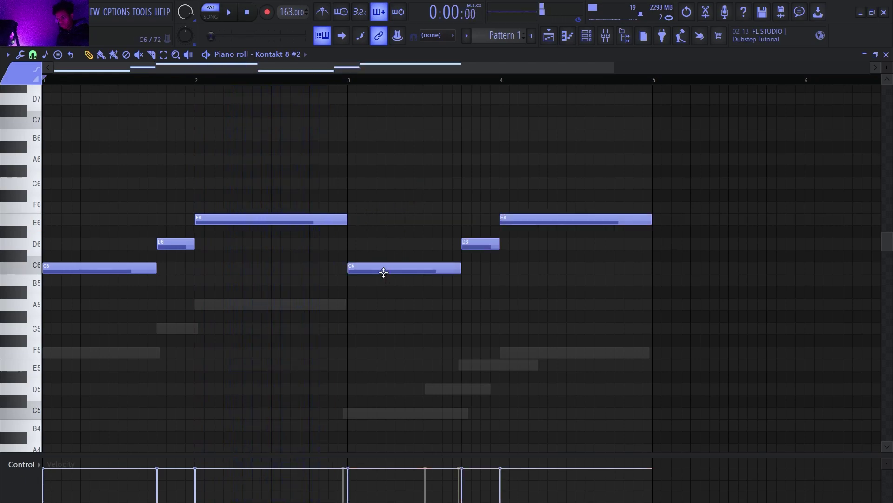
{"action": "left_click_drag", "start_coordinate": [352, 210], "coordinate": [379, 188]}
{"action": "right_click", "coordinate": [396, 268]}
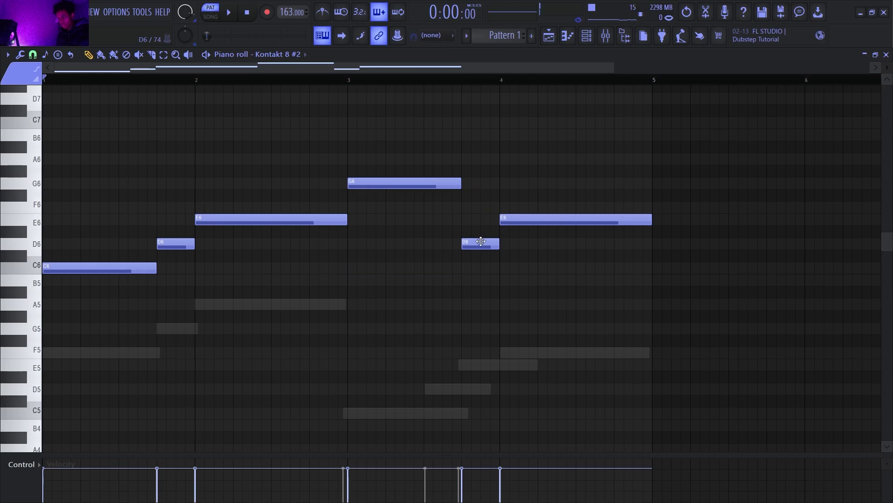
- Replace the rest of the copied phrase with C7 and E6 on beat 4 of bar 3 and F6 at bar 4, joined end to end
{"action": "left_click_drag", "start_coordinate": [463, 155], "coordinate": [465, 113]}
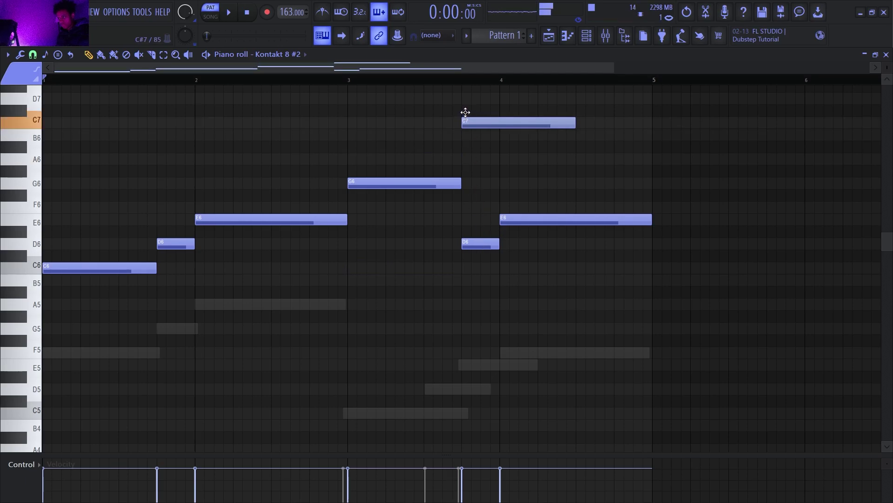
{"action": "left_click_drag", "start_coordinate": [511, 221], "coordinate": [509, 193]}
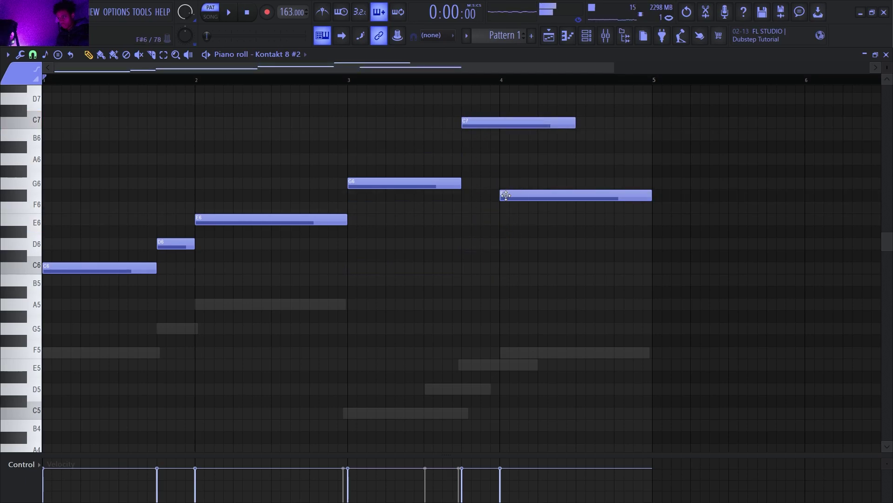
{"action": "key", "text": "ctrl+z"}
{"action": "left_click_drag", "start_coordinate": [486, 222], "coordinate": [517, 211]}
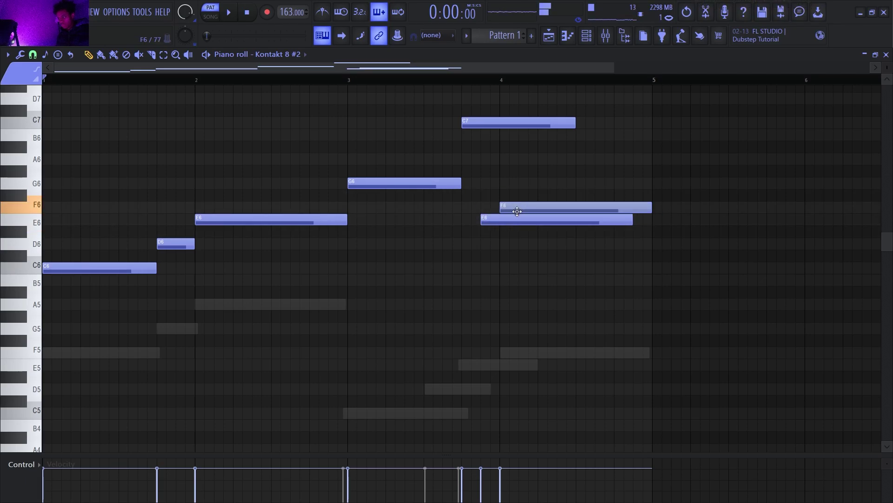
{"action": "key", "text": "ctrl+l"}
{"action": "key", "text": "space"}
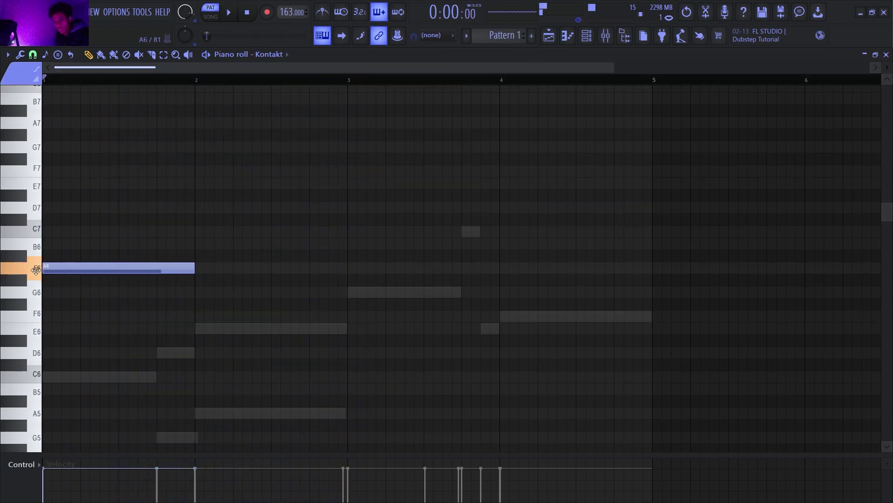
- Write the Kontakt channel's opening phrase with F6 at bar 1, G6 at beat 4 and A6 at bar 2, and audition it
{"action": "scroll", "coordinate": [21, 321], "scroll_direction": "up", "scroll_amount": 2}
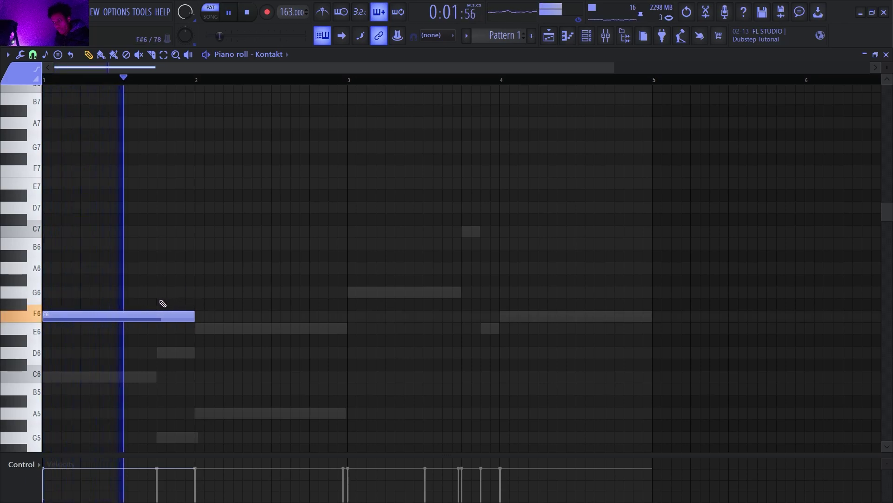
{"action": "key", "text": "space"}
{"action": "left_click", "coordinate": [157, 269]}
{"action": "left_click_drag", "start_coordinate": [192, 271], "coordinate": [193, 296]}
{"action": "left_click", "coordinate": [196, 254]}
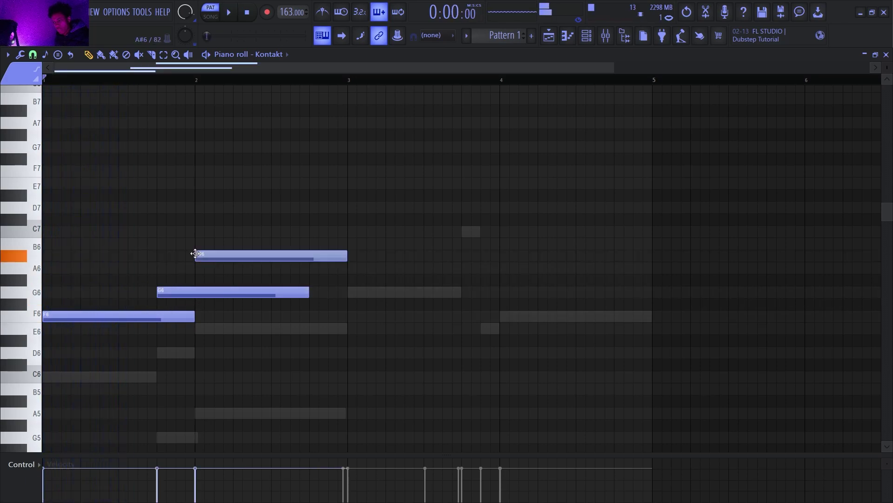
{"action": "key", "text": "space"}
{"action": "left_click_drag", "start_coordinate": [195, 250], "coordinate": [239, 286]}
{"action": "left_click", "coordinate": [365, 279], "text": "ctrl"}
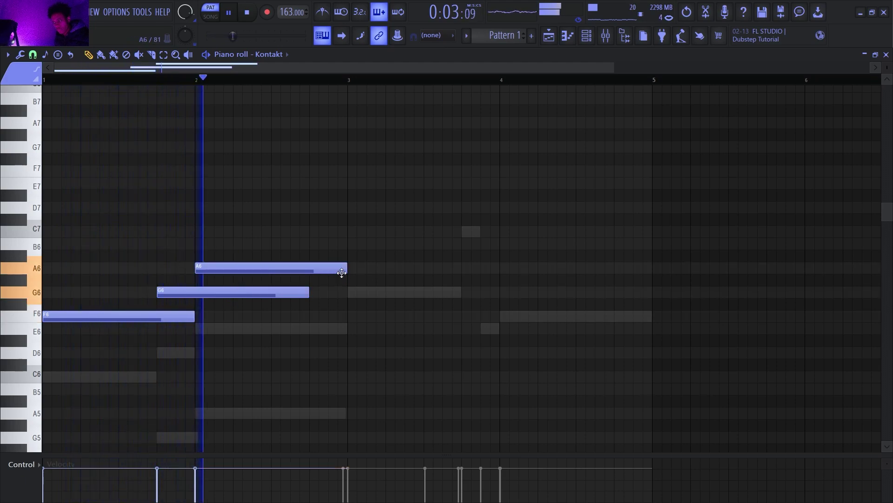
- Duplicate the Kontakt phrase to bar 3 and raise the copied notes to A6, C7 and D7
{"action": "key", "text": "ctrl+b"}
{"action": "left_click", "coordinate": [439, 252]}
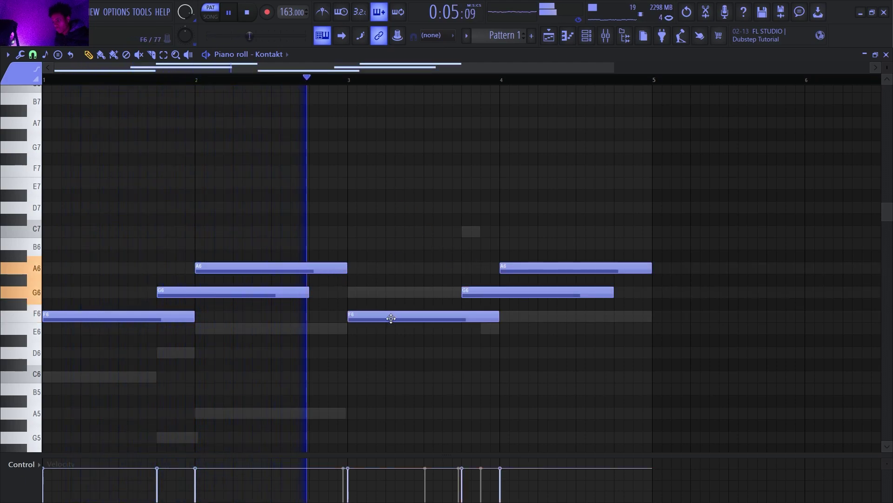
{"action": "key", "text": "space"}
{"action": "left_click_drag", "start_coordinate": [348, 292], "coordinate": [343, 260]}
{"action": "right_click", "coordinate": [483, 317]}
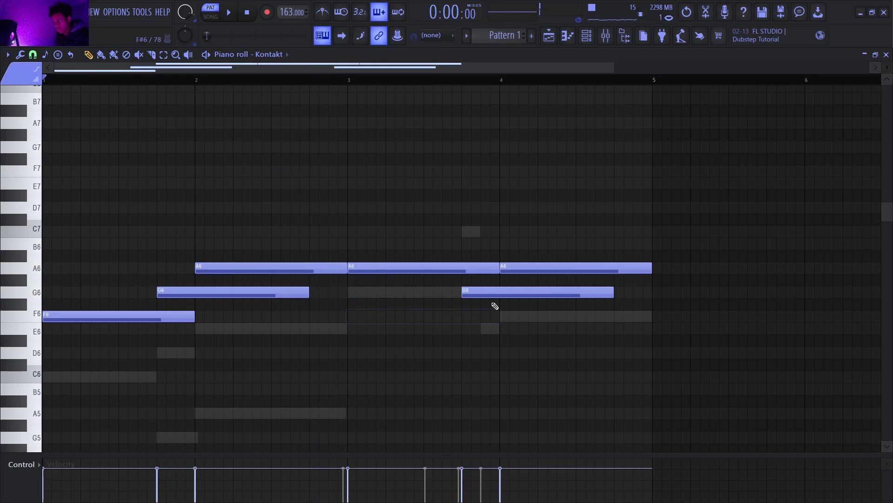
{"action": "left_click_drag", "start_coordinate": [486, 292], "coordinate": [477, 227]}
{"action": "left_click_drag", "start_coordinate": [504, 268], "coordinate": [502, 207]}
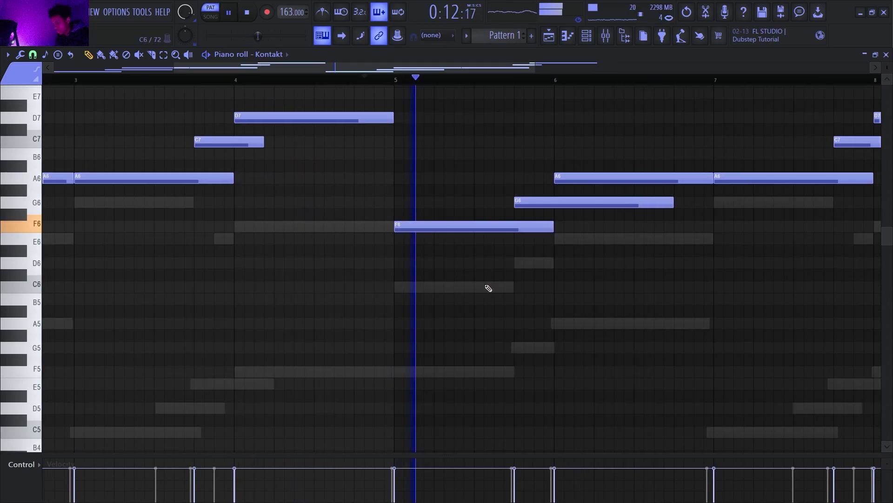
- Shorten the F6 note at bar 5 to half a bar and follow it with two short F6 notes and a C6
{"action": "left_click", "coordinate": [496, 287]}
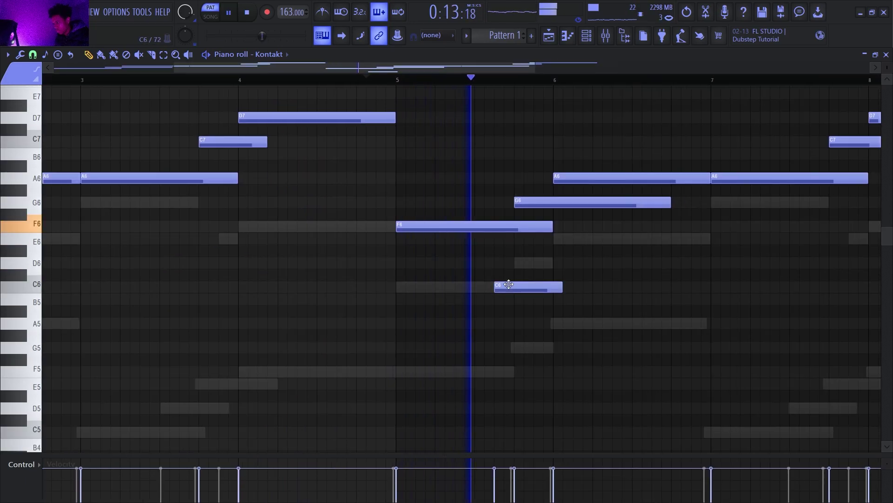
{"action": "key", "text": "space"}
{"action": "left_click_drag", "start_coordinate": [502, 264], "coordinate": [471, 238]}
{"action": "key", "text": "space"}
{"action": "left_click", "coordinate": [488, 229], "text": "ctrl"}
{"action": "key", "text": "space"}
{"action": "key", "text": "space"}
{"action": "left_click", "coordinate": [482, 230]}
{"action": "left_click", "coordinate": [491, 229], "text": "ctrl"}
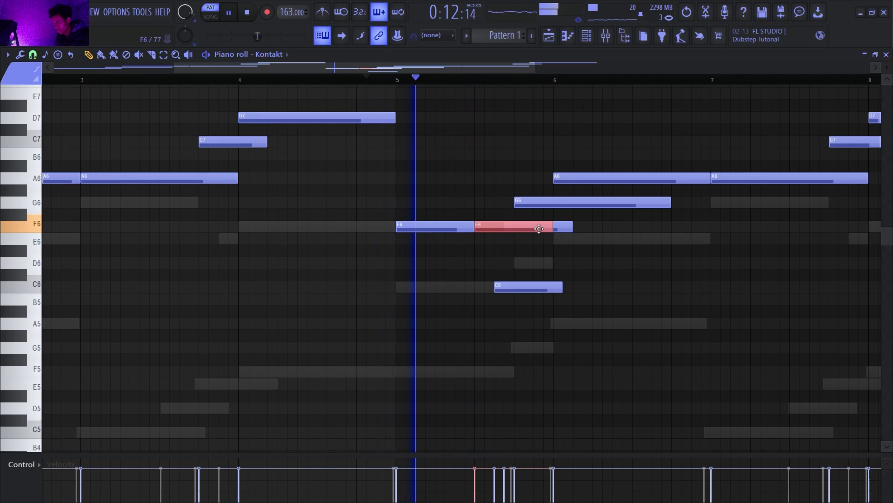
{"action": "left_click_drag", "start_coordinate": [549, 228], "coordinate": [512, 235]}
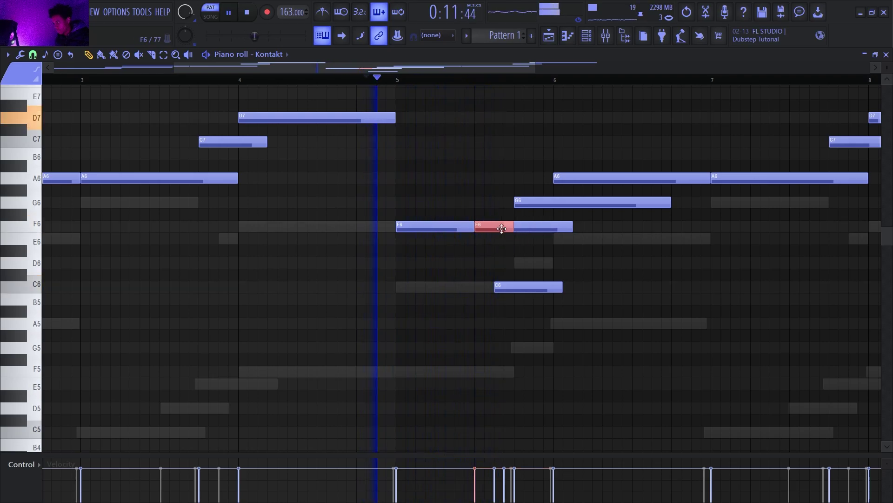
{"action": "key", "text": "shift+Right"}
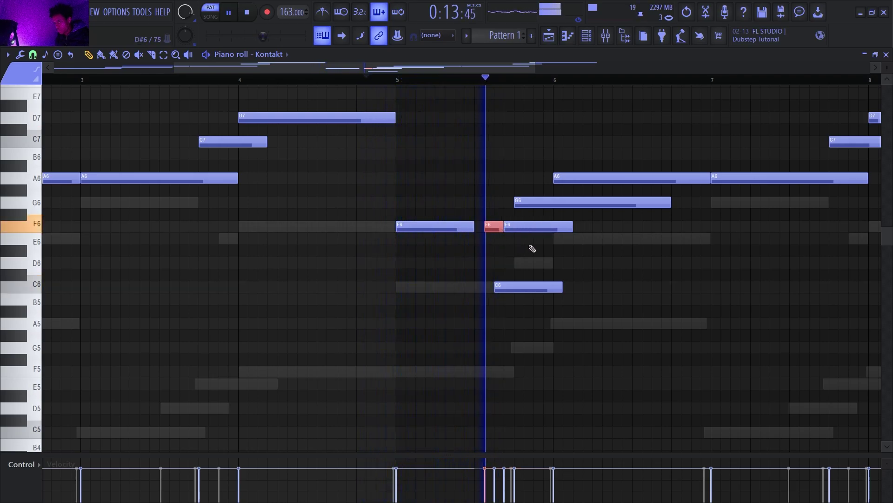
- Complete the bar 5 run with short G6, C6 and F6 notes ending at bar 6, and lower the bar 6 note to F6
{"action": "key", "text": "space"}
{"action": "key", "text": "space"}
{"action": "key", "text": "space"}
{"action": "left_click", "coordinate": [667, 205]}
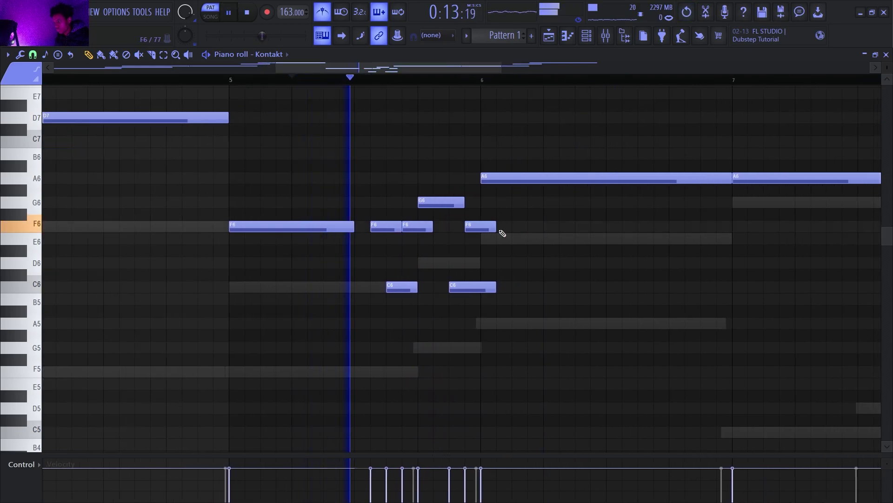
{"action": "left_click_drag", "start_coordinate": [495, 227], "coordinate": [481, 226]}
{"action": "left_click_drag", "start_coordinate": [498, 179], "coordinate": [498, 227]}
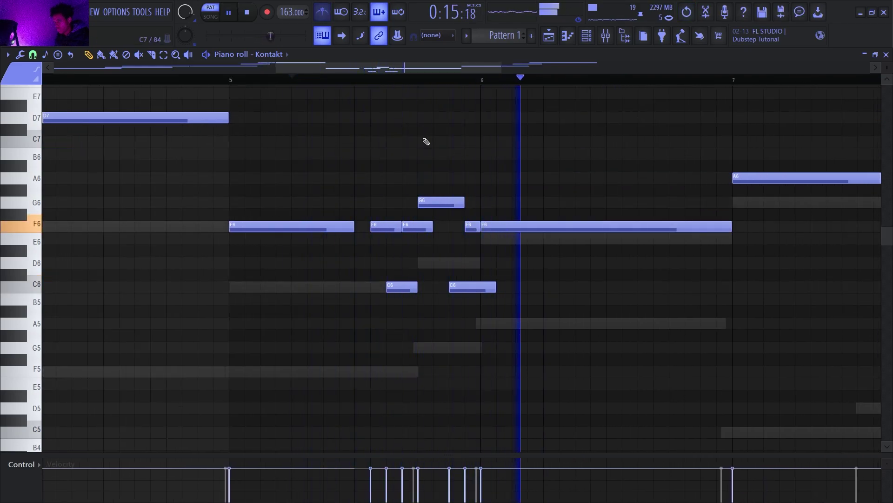
{"action": "scroll", "coordinate": [482, 177], "scroll_direction": "down", "scroll_amount": 1}
{"action": "left_click_drag", "start_coordinate": [493, 287], "coordinate": [477, 288]}
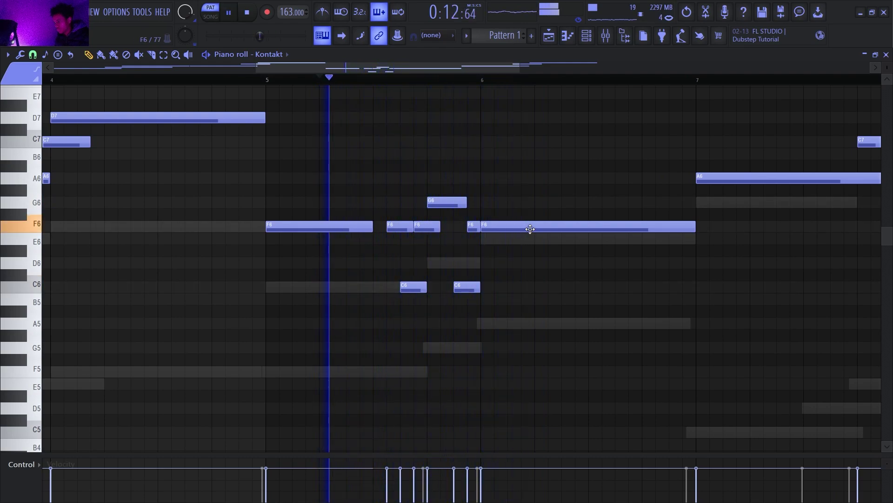
- Lower the long bar 6 note to C6 and lengthen the F6 before it past the bar line, checking by playback
{"action": "left_click_drag", "start_coordinate": [531, 227], "coordinate": [479, 289]}
{"action": "key", "text": "space"}
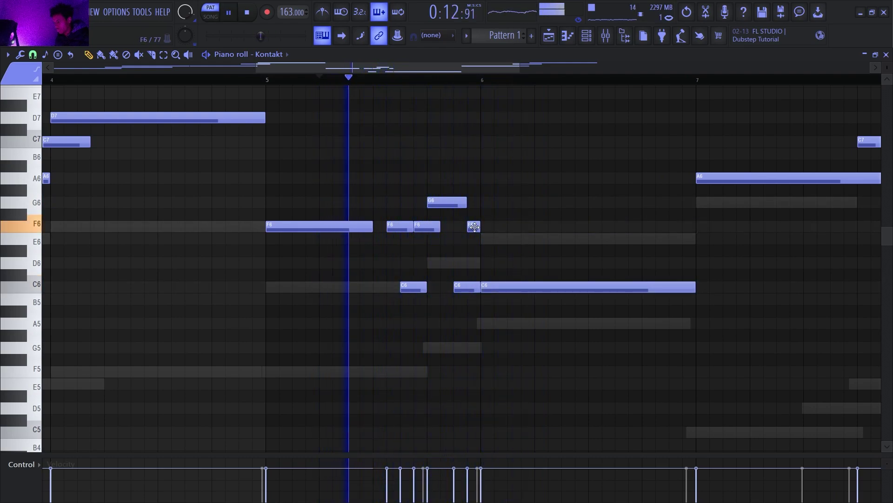
{"action": "left_click_drag", "start_coordinate": [488, 229], "coordinate": [521, 228]}
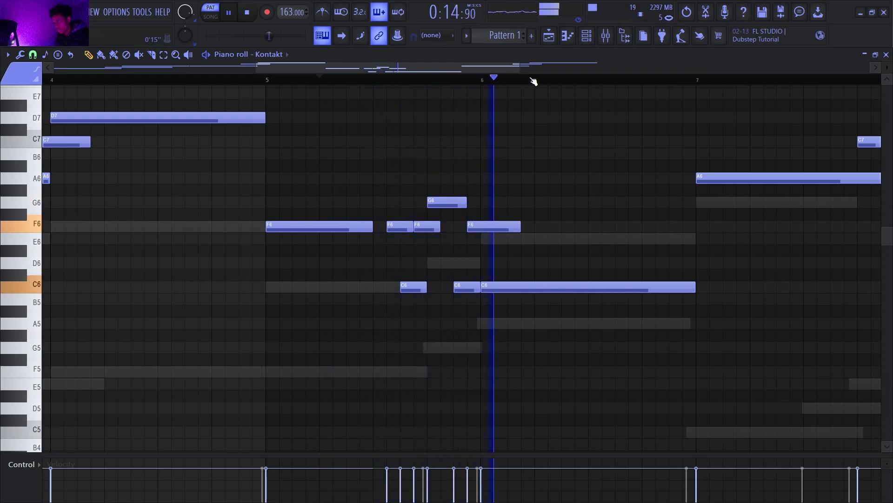
{"action": "left_click_drag", "start_coordinate": [518, 71], "coordinate": [631, 80]}
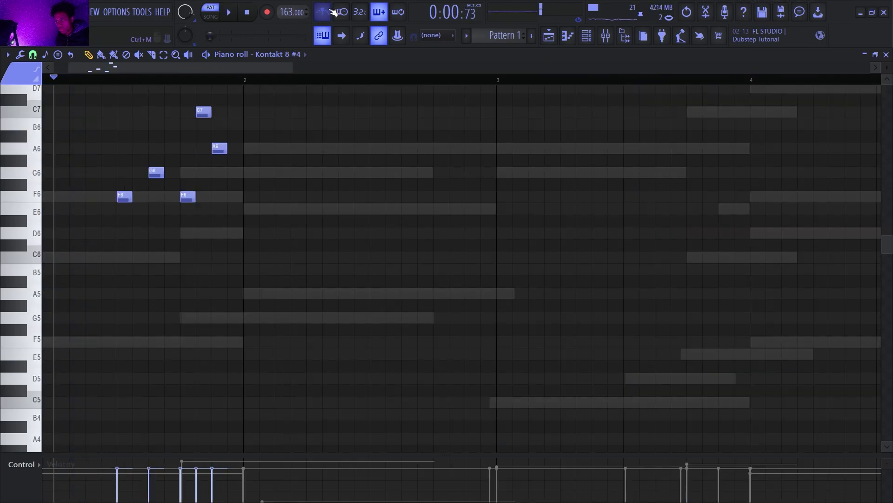
- Move the second F6 in the Kontakt 8 #4 run one step earlier and place an A6 at beat 4 of bar 1
{"action": "key", "text": "space"}
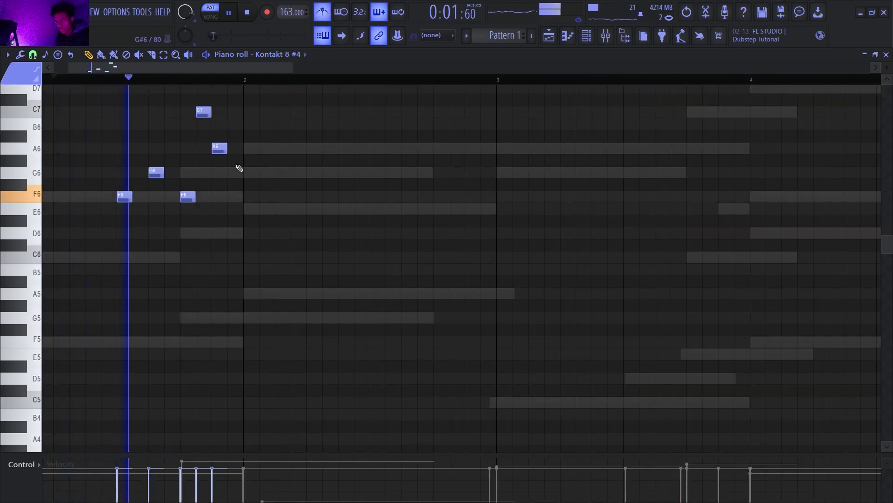
{"action": "key", "text": "space"}
{"action": "left_click_drag", "start_coordinate": [187, 194], "coordinate": [172, 195]}
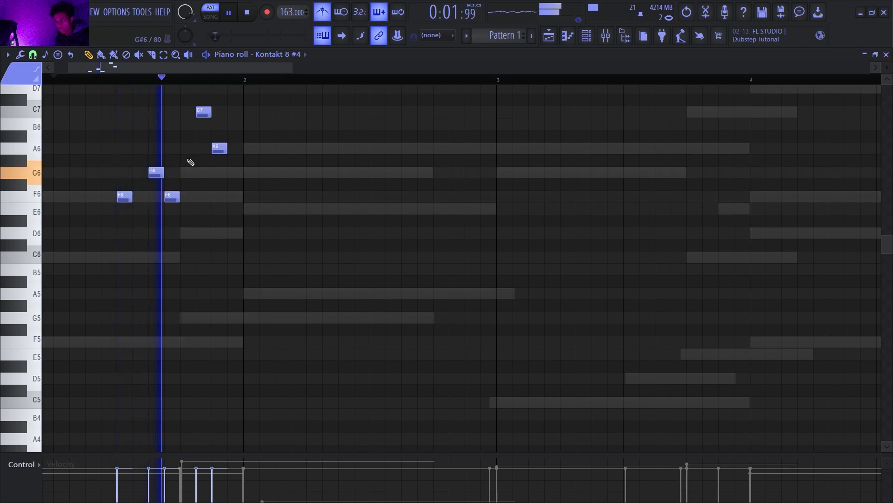
{"action": "key", "text": "space"}
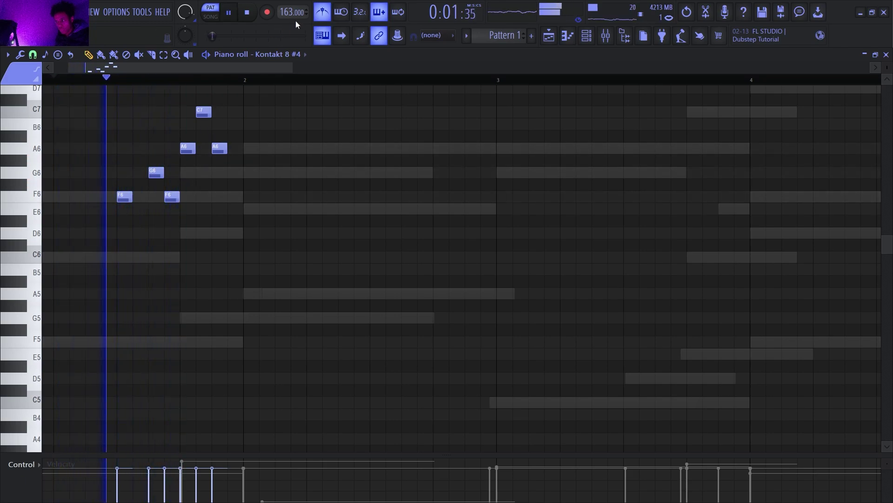
- Shift the closing C7 and A6 pair of the run later so that it ends at bar 2
{"action": "left_click_drag", "start_coordinate": [241, 99], "coordinate": [195, 172], "text": "ctrl"}
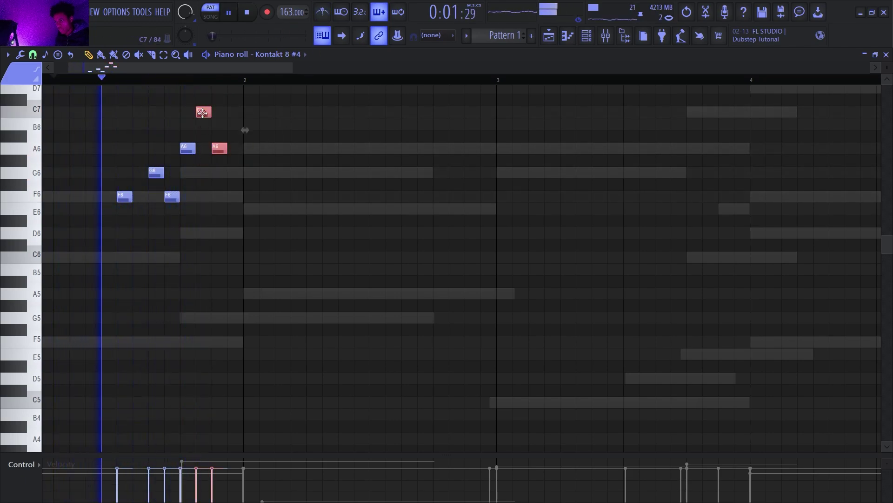
{"action": "key", "text": "shift+Right"}
{"action": "key", "text": "ctrl+d"}
{"action": "scroll", "coordinate": [421, 107], "scroll_direction": "up", "scroll_amount": 1, "text": "ctrl"}
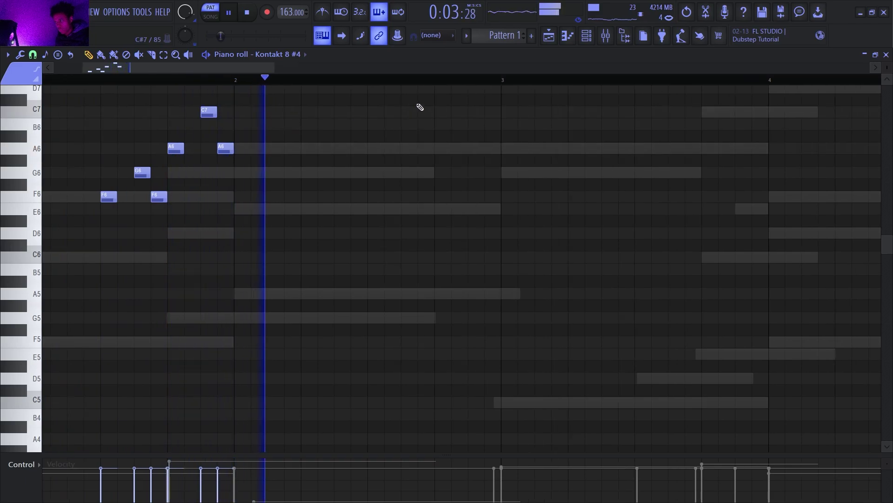
- Duplicate the two-bar Kontakt 8 #4 run to bar 3, and duplicate the resulting four bars to bar 5
{"action": "scroll", "coordinate": [436, 115], "scroll_direction": "up", "scroll_amount": 3}
{"action": "scroll", "coordinate": [439, 116], "scroll_direction": "down", "scroll_amount": 5, "text": "ctrl"}
{"action": "left_click_drag", "start_coordinate": [241, 82], "coordinate": [44, 82]}
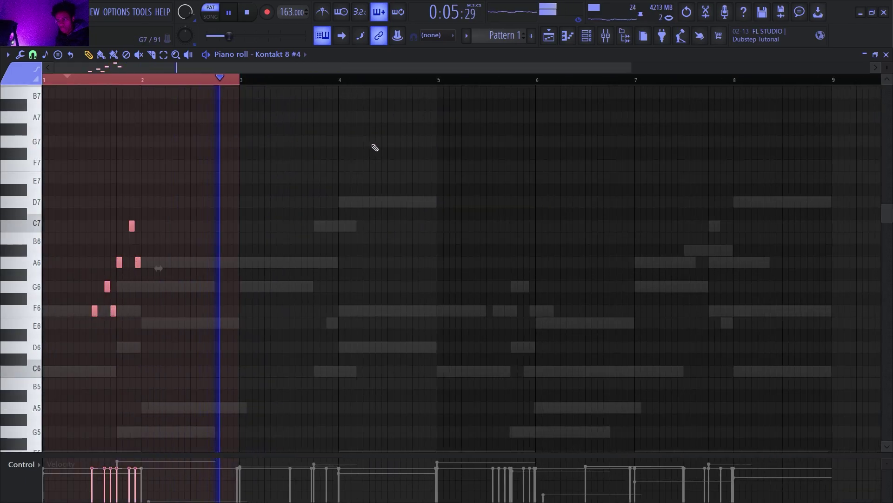
{"action": "key", "text": "ctrl+b"}
{"action": "key", "text": "ctrl+d"}
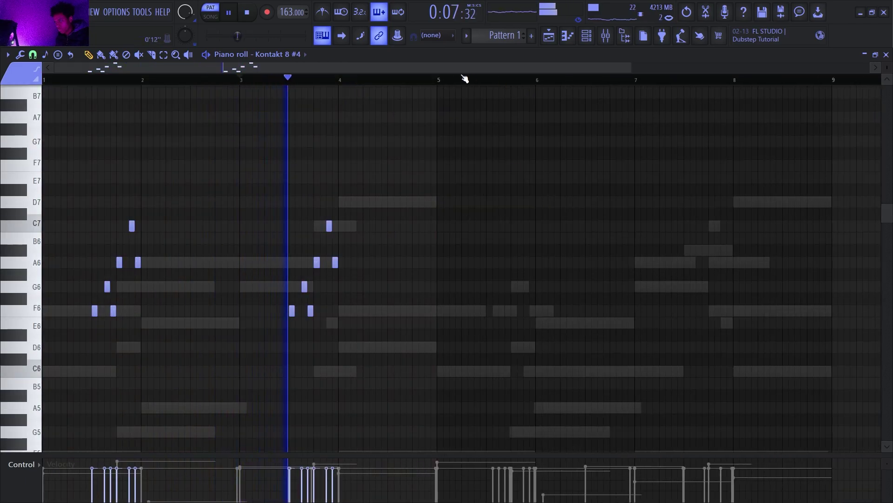
{"action": "left_click_drag", "start_coordinate": [438, 82], "coordinate": [44, 82]}
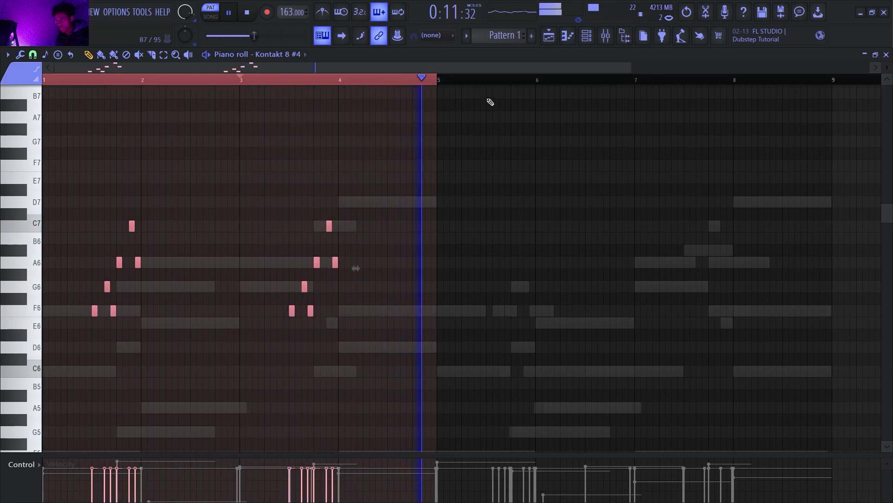
{"action": "key", "text": "ctrl+b"}
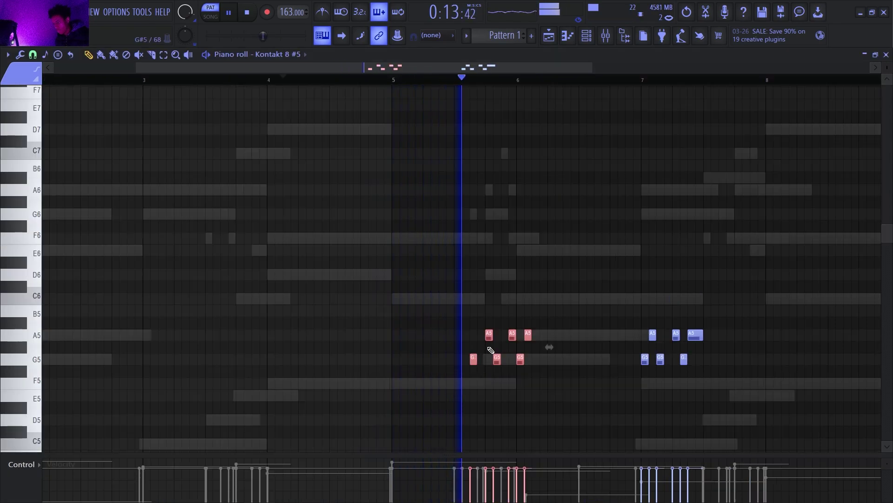
- Reduce the bar 5 figure in Kontakt 8 #5 to short G5, A5 and G5 notes and duplicate it directly behind
{"action": "key", "text": "space"}
{"action": "scroll", "coordinate": [477, 355], "scroll_direction": "up", "scroll_amount": 2}
{"action": "left_click", "coordinate": [486, 336]}
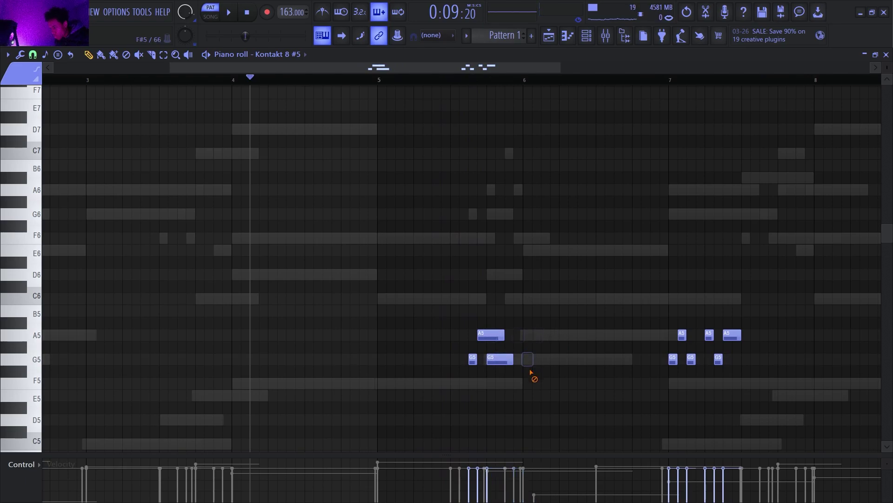
{"action": "key", "text": "space"}
{"action": "key", "text": "ctrl+b"}
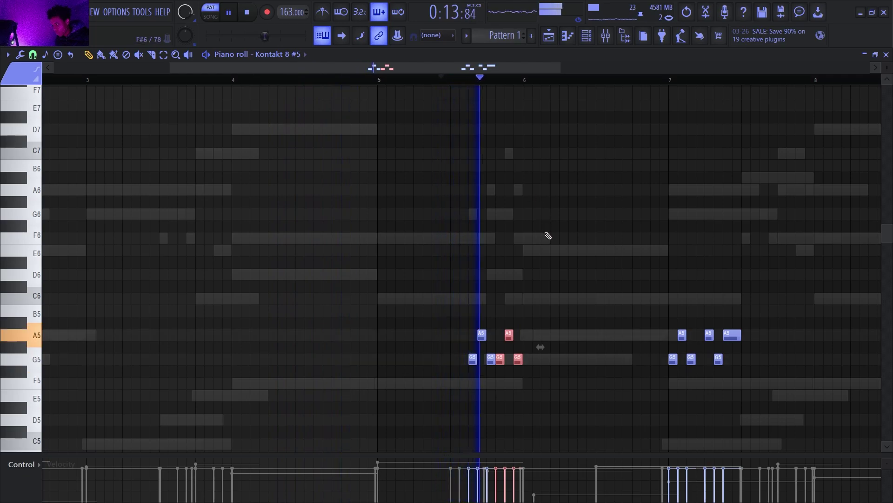
- Move the copied G5, A5, G5 group one step later, audition it and select the whole bar 5 figure
{"action": "left_click_drag", "start_coordinate": [506, 337], "coordinate": [567, 363]}
{"action": "left_click", "coordinate": [562, 323], "text": "ctrl"}
{"action": "key", "text": "space"}
{"action": "key", "text": "space"}
{"action": "mouse_move", "coordinate": [566, 294]}
{"action": "left_mouse_down"}
{"action": "mouse_move", "coordinate": [558, 318]}
{"action": "mouse_move", "coordinate": [467, 365]}
{"action": "left_mouse_up"}
{"action": "key", "text": "space"}
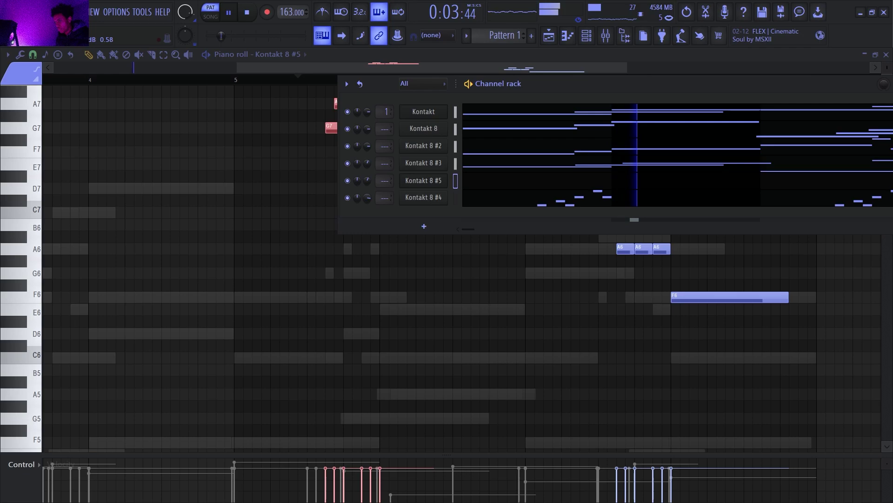
- Replace the Kontakt 8 #4 instrument with Xpand!2 and load Light Bells from 018 Bells into its first part
{"action": "right_click", "coordinate": [428, 197]}
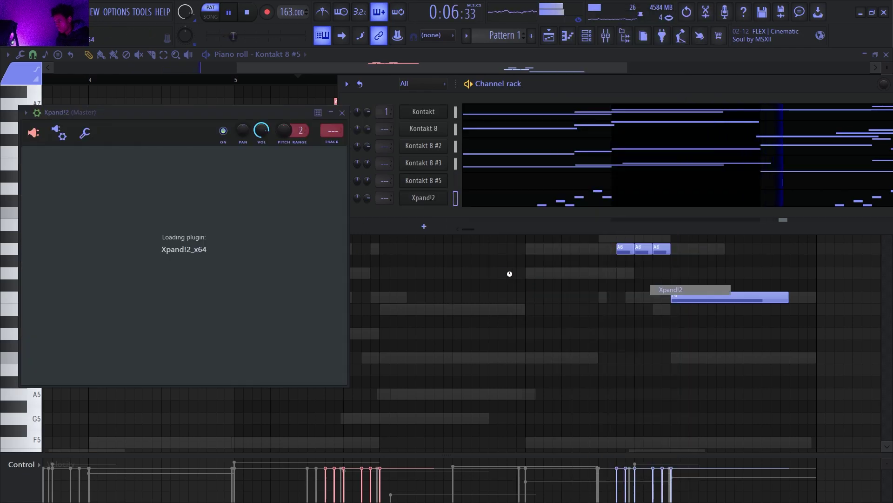
{"action": "left_click", "coordinate": [111, 222]}
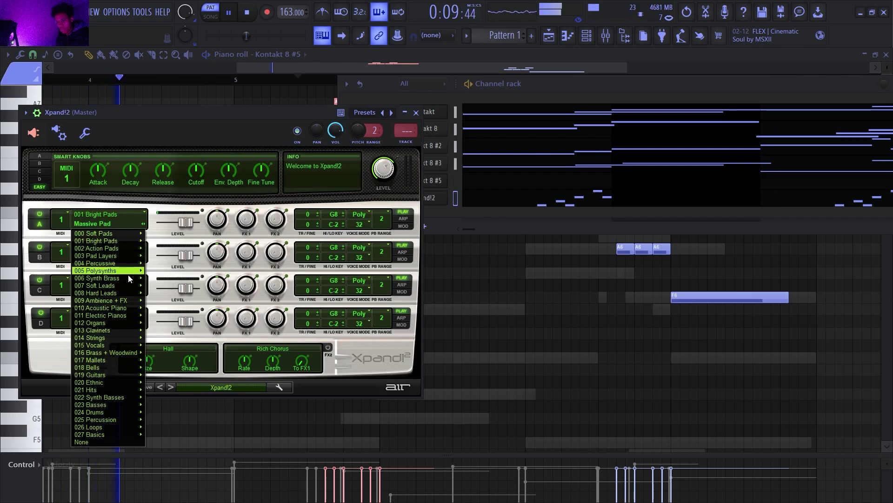
{"action": "mouse_move", "coordinate": [113, 264]}
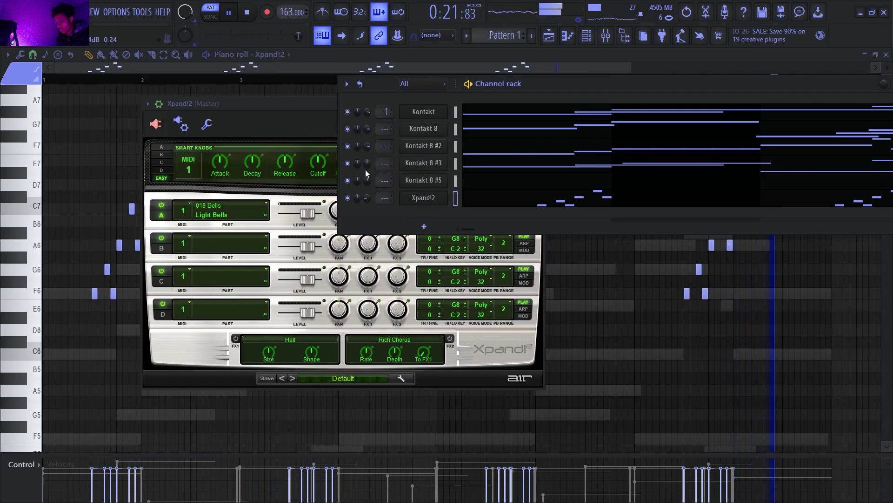
{"action": "left_click", "coordinate": [595, 320]}
- Record a repeated D5, E5, F5 figure into the Kontakt 8 #5 channel during bar 6
{"action": "left_click_drag", "start_coordinate": [781, 171], "coordinate": [292, 363]}
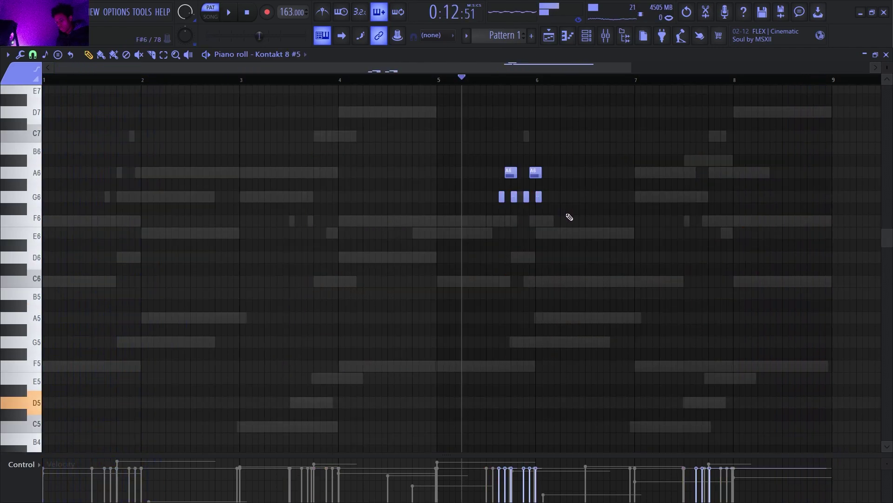
{"action": "left_click", "coordinate": [266, 12]}
{"action": "left_click", "coordinate": [476, 313]}
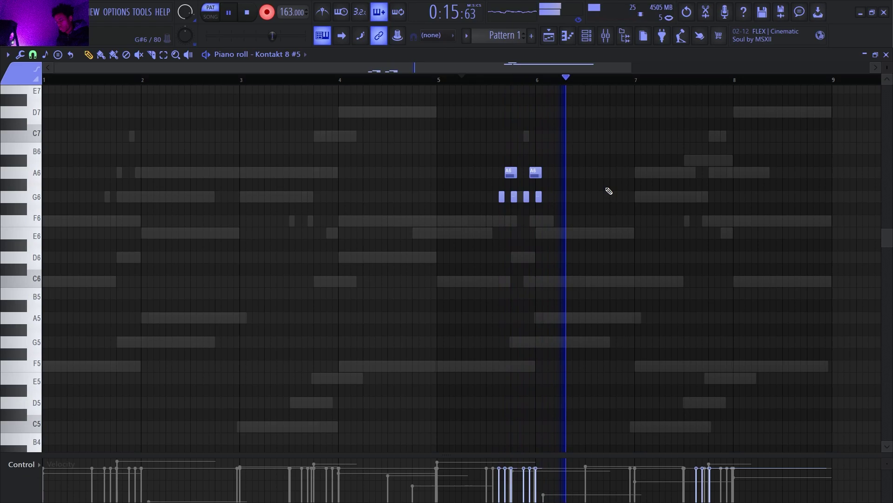
{"action": "key", "text": "x"}
{"action": "key", "text": "c"}
{"action": "key", "text": "v"}
{"action": "key", "text": "x"}
{"action": "key", "text": "c"}
{"action": "key", "text": "v"}
{"action": "key", "text": "x"}
{"action": "key", "text": "c"}
{"action": "key", "text": "v"}
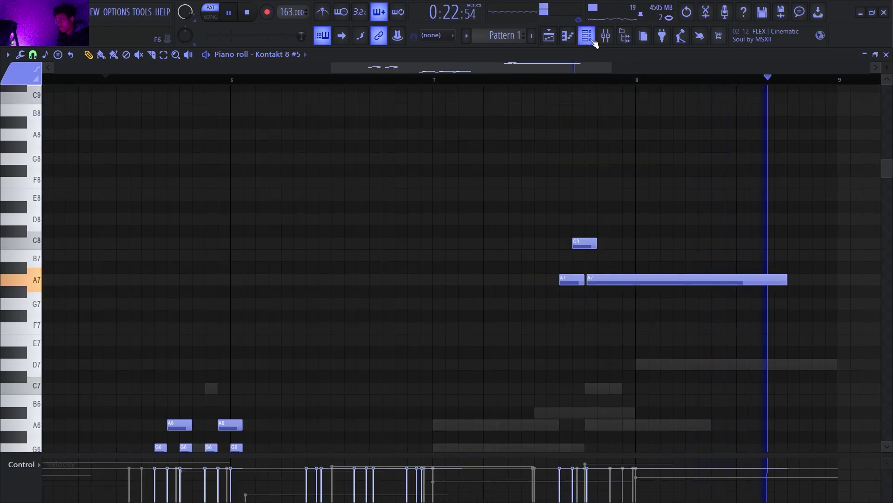
- Audition the pattern from the channel rack with Kontakt 8, Kontakt 8 #2 and Xpand!2 muted
{"action": "left_click", "coordinate": [587, 37]}
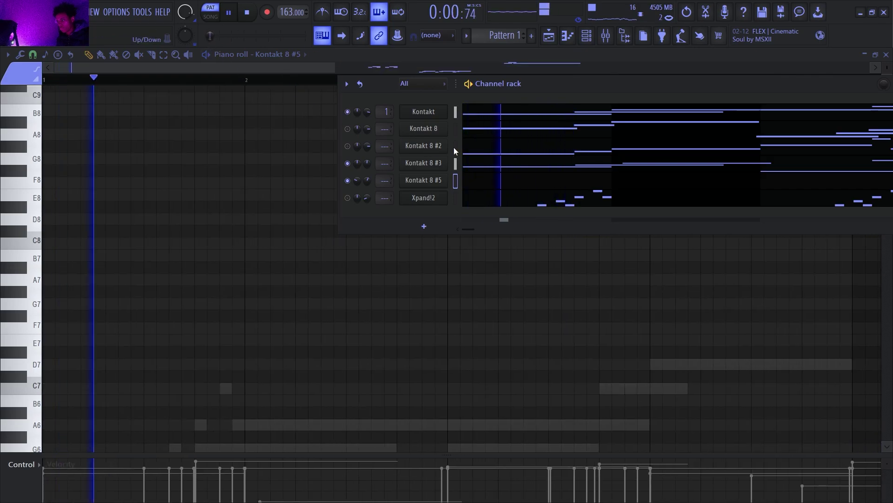
{"action": "key", "text": "space"}
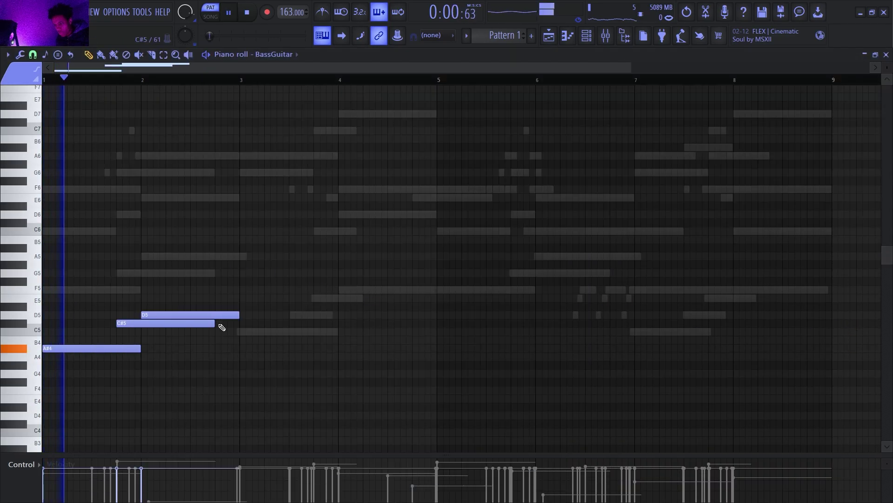
- Lower the middle BassGuitar note to C5 and join the A#4, C5 and D5 notes end to end
{"action": "key", "text": "ctrl+l"}
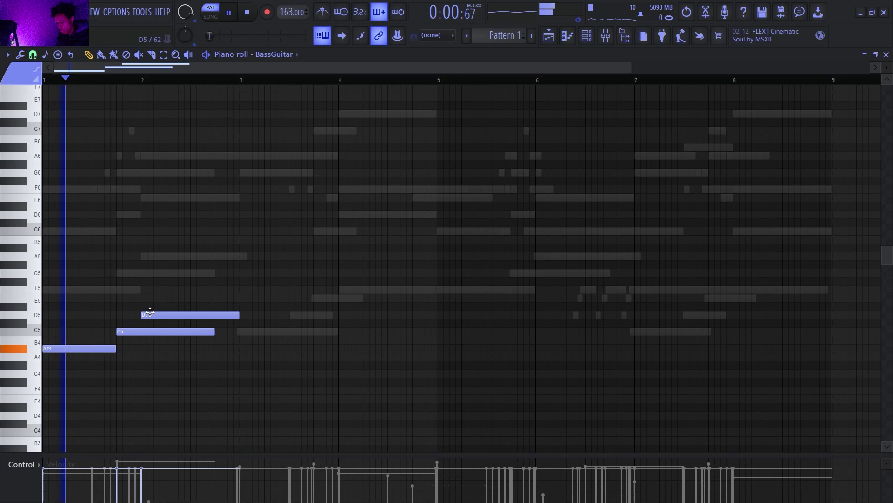
{"action": "key", "text": "ctrl+l"}
{"action": "key", "text": "ctrl+b"}
{"action": "right_click", "coordinate": [288, 348]}
{"action": "right_click", "coordinate": [325, 331]}
{"action": "right_click", "coordinate": [349, 315]}
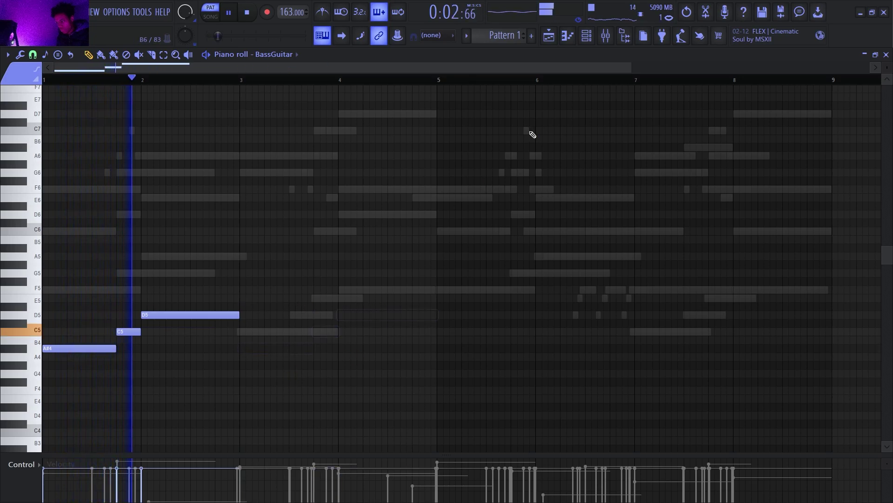
- Complete bars 3 and 4 of the BassGuitar line with stepped F4, G4 and A4 notes, ending on a bar-long A#4
{"action": "left_click", "coordinate": [586, 37]}
{"action": "key", "text": "space"}
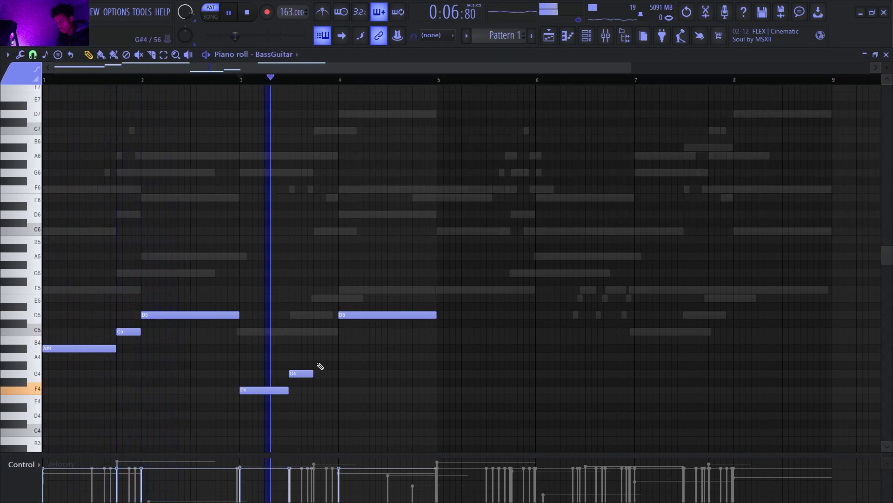
{"action": "left_click", "coordinate": [317, 358]}
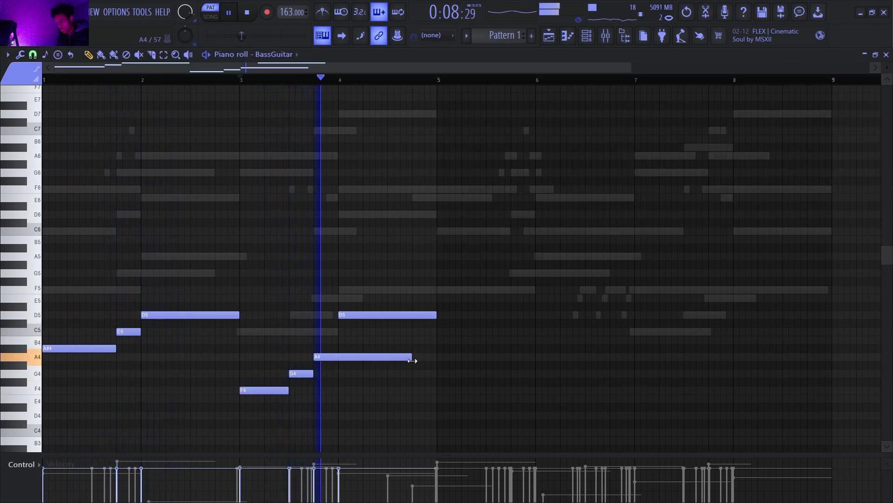
{"action": "left_click_drag", "start_coordinate": [353, 314], "coordinate": [352, 347]}
{"action": "key", "text": "space"}
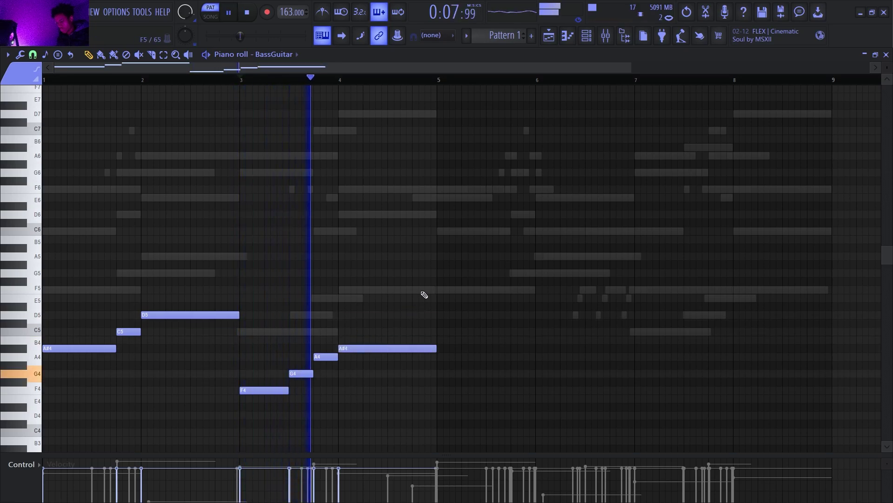
- Duplicate the four-bar BassGuitar line into bars 5 to 8 and transpose all its notes down one octave
{"action": "key", "text": "ctrl+b"}
{"action": "key", "text": "ctrl+d"}
{"action": "key", "text": "space"}
{"action": "key", "text": "ctrl+Down"}
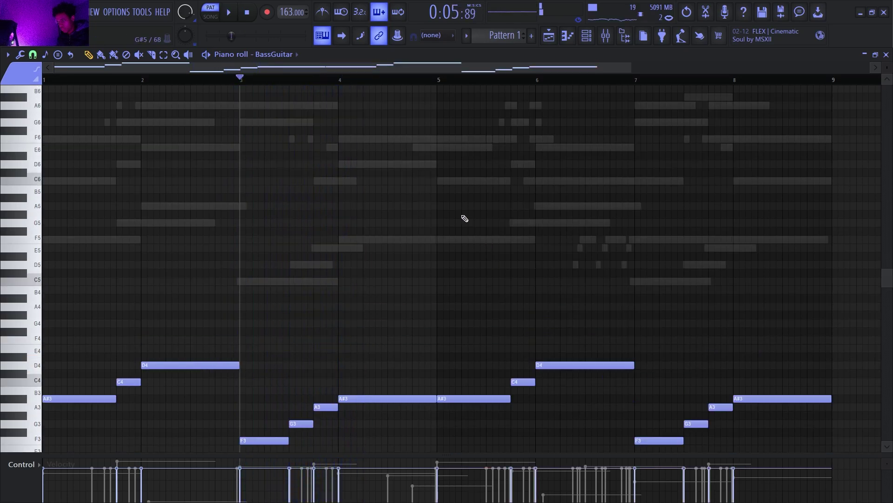
{"action": "scroll", "coordinate": [285, 275], "scroll_direction": "down", "scroll_amount": 3}
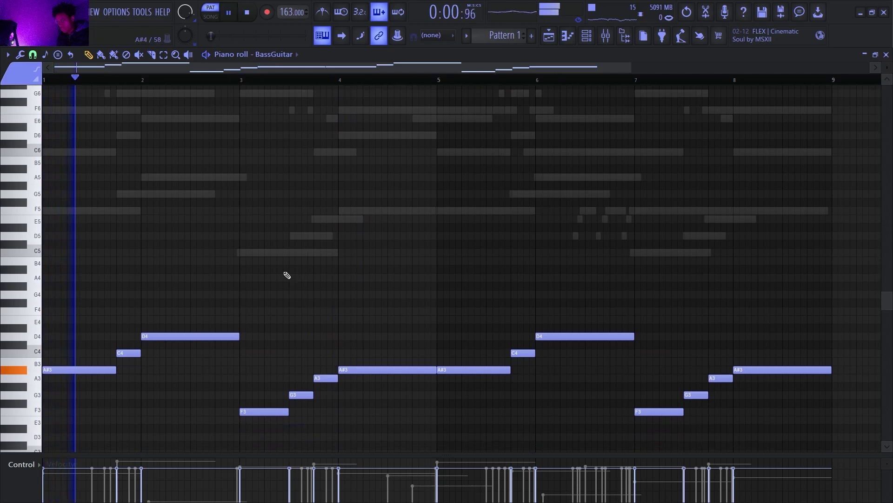
- Shorten the first A#3 bass note and add short A#3 and F4 notes just before the C4 in bar 1
{"action": "scroll", "coordinate": [66, 329], "scroll_direction": "up", "scroll_amount": 4, "text": "ctrl"}
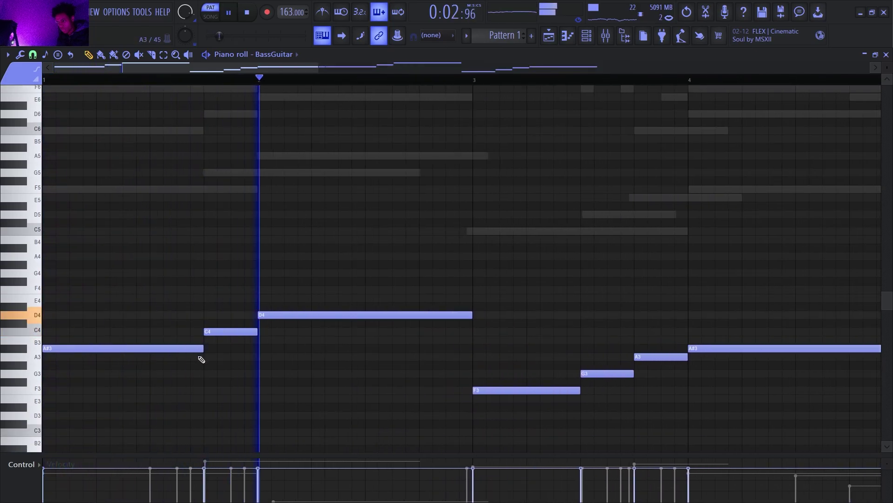
{"action": "left_click_drag", "start_coordinate": [200, 349], "coordinate": [195, 287]}
{"action": "key", "text": "space"}
{"action": "key", "text": "ctrl+l"}
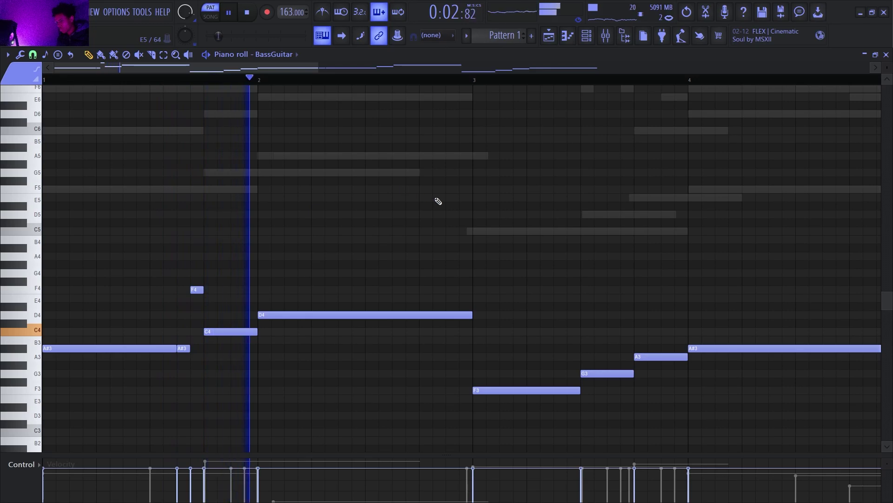
{"action": "scroll", "coordinate": [438, 299], "scroll_direction": "down", "scroll_amount": 3, "text": "ctrl"}
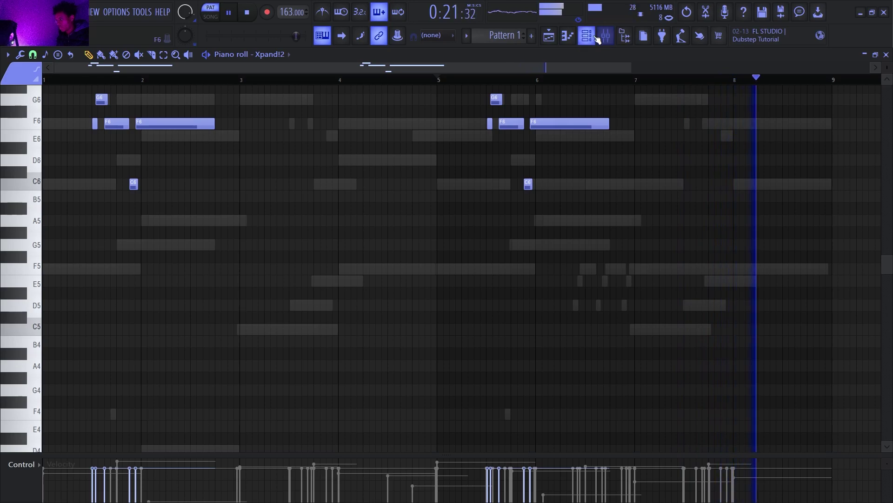
- In the Kontakt channel's notes, delete the D7 in bar 8 and extend the F6 there to the end of the bar
{"action": "left_click", "coordinate": [280, 54]}
{"action": "left_click", "coordinate": [299, 77]}
{"action": "key", "text": "space"}
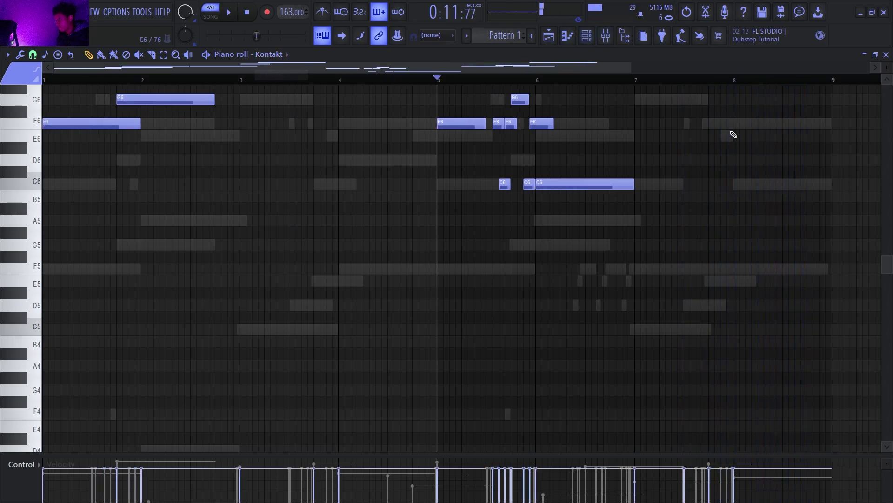
{"action": "scroll", "coordinate": [699, 135], "scroll_direction": "up", "scroll_amount": 4}
{"action": "left_click", "coordinate": [696, 231]}
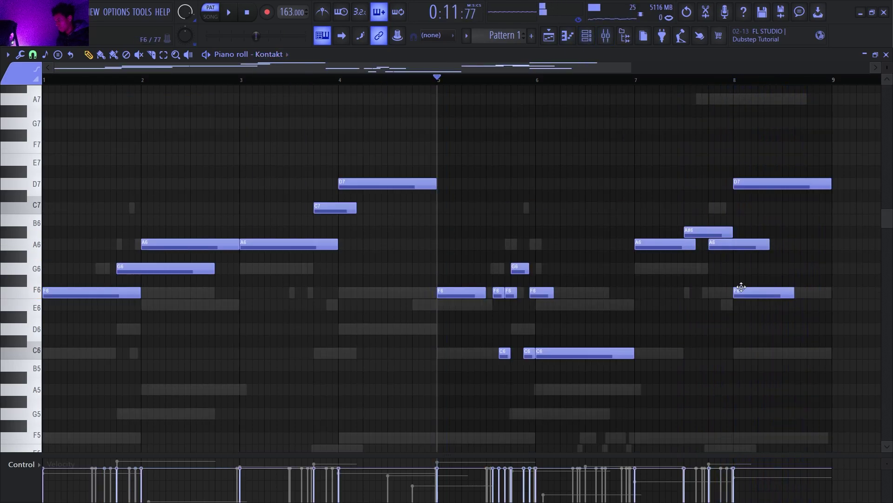
{"action": "key", "text": "space"}
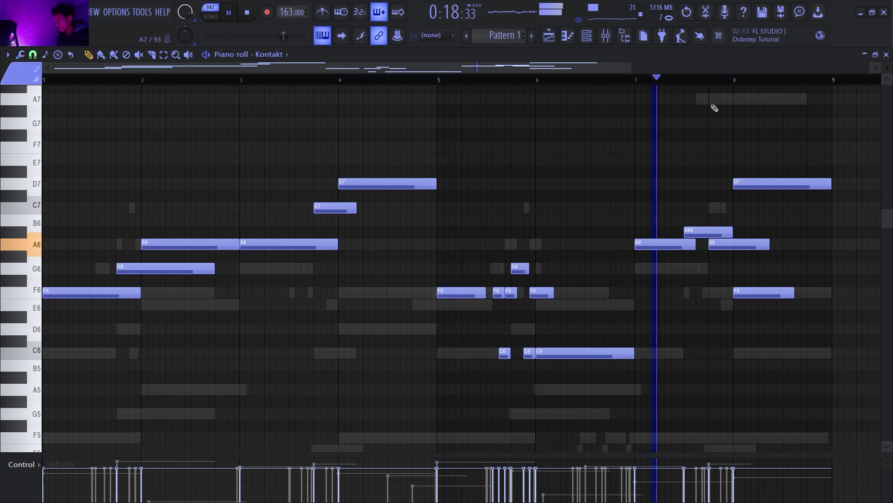
{"action": "right_click", "coordinate": [751, 185]}
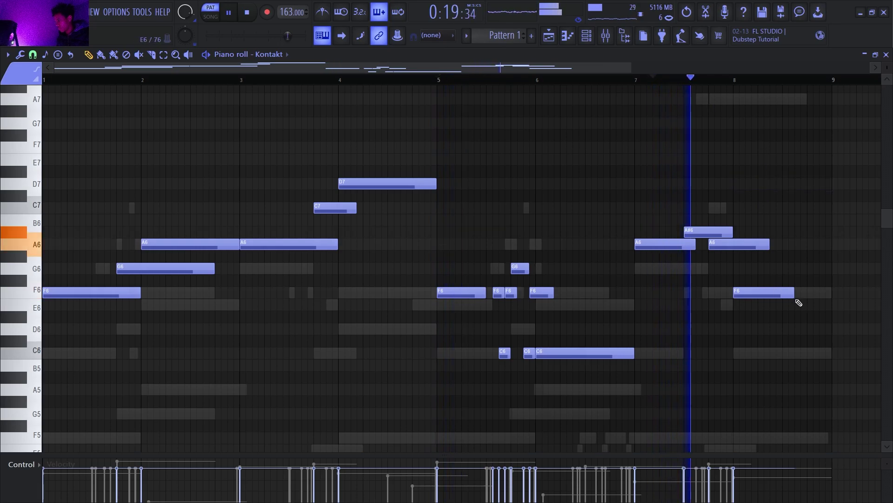
{"action": "left_click_drag", "start_coordinate": [797, 301], "coordinate": [833, 294]}
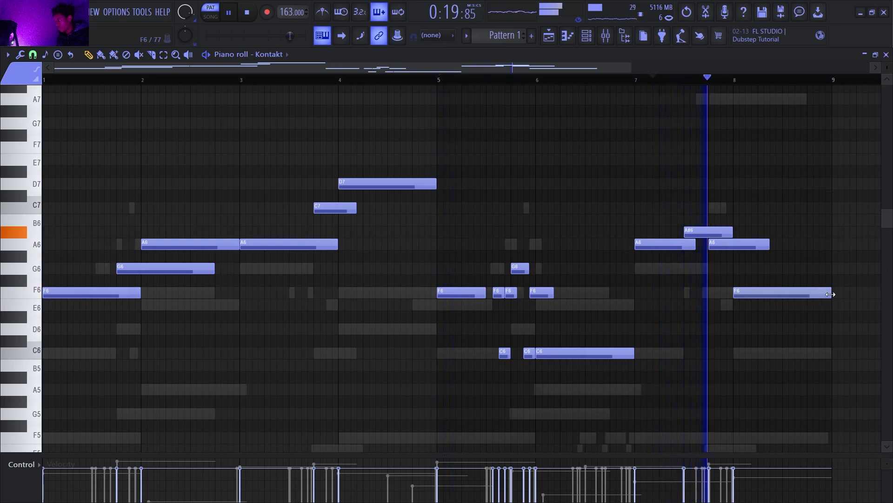
- Record Ink Steel notes from Kontakt 8 with an upward pitch bend into Edison, and stop the recording
{"action": "left_click", "coordinate": [587, 37]}
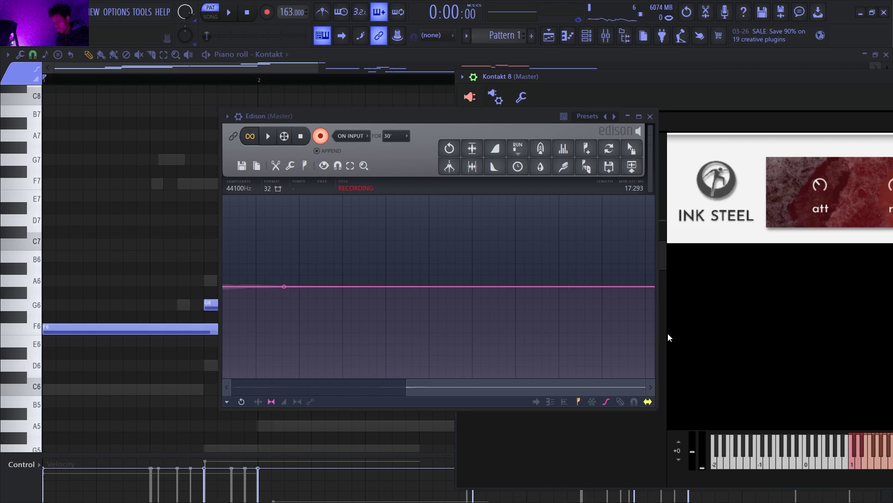
{"action": "left_click_drag", "start_coordinate": [690, 458], "coordinate": [692, 424]}
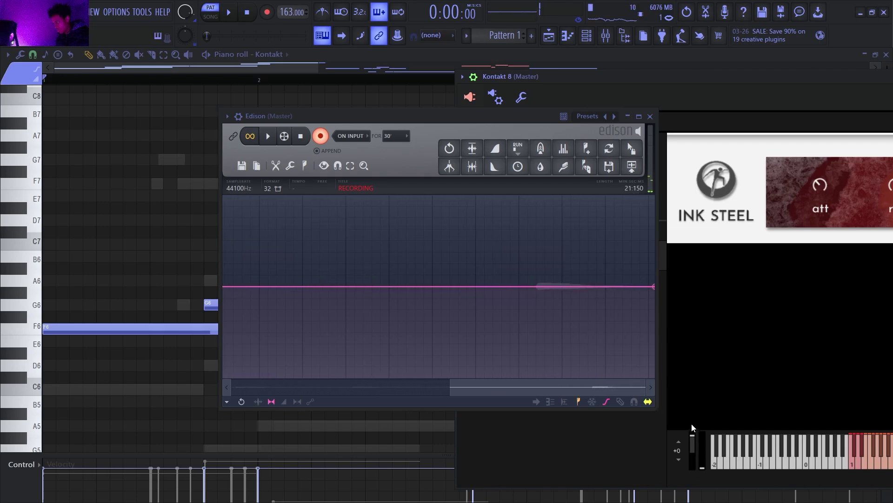
{"action": "left_click", "coordinate": [301, 135]}
- Place the Edison recording at the start of Track 1, set its time-stretching mode to Stretch and compress it to eight bars
{"action": "left_click", "coordinate": [551, 36]}
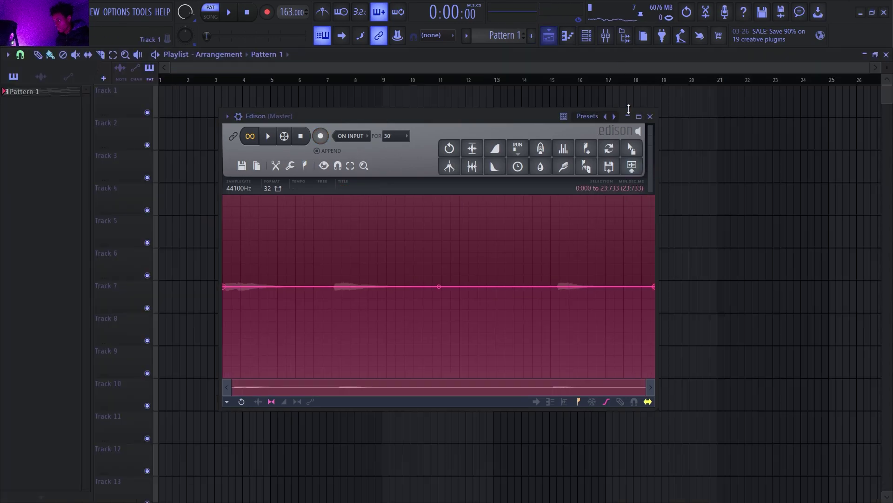
{"action": "left_click_drag", "start_coordinate": [632, 150], "coordinate": [163, 88]}
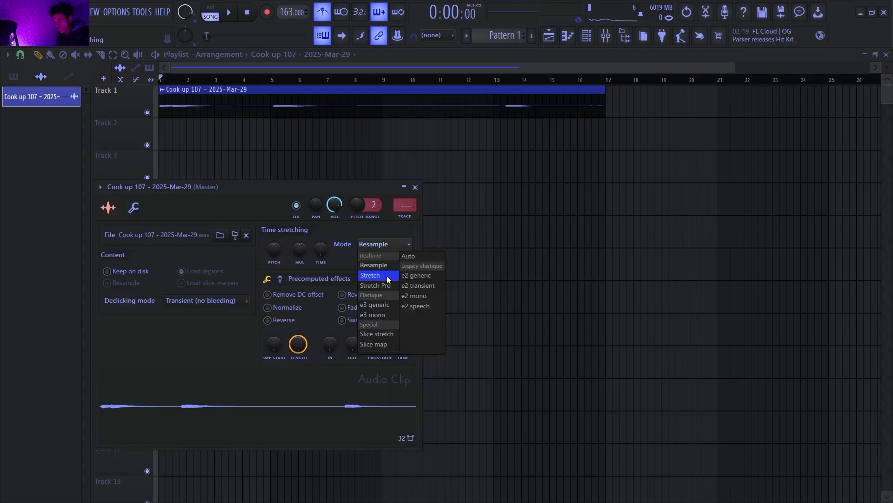
{"action": "left_click", "coordinate": [388, 277]}
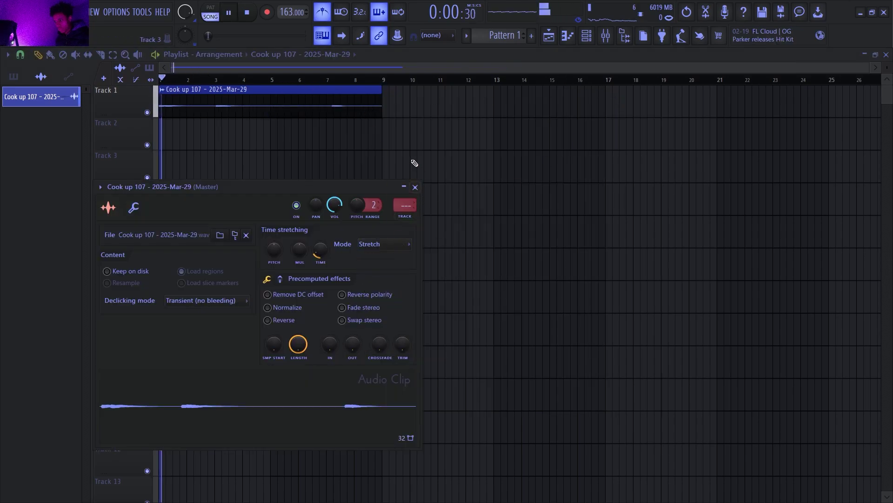
{"action": "left_click", "coordinate": [415, 187]}
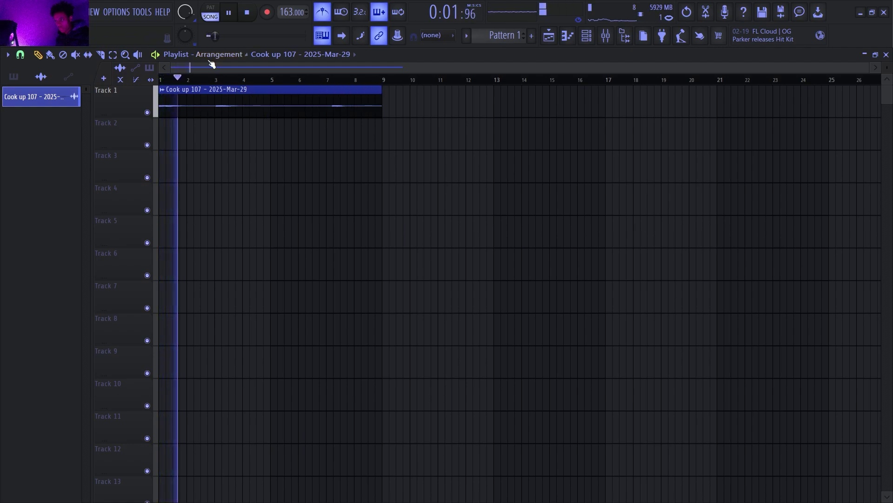
- Place Pattern 1 at the start of Track 2 and play it together with the recording on Track 1
{"action": "left_click", "coordinate": [209, 78]}
{"action": "left_click", "coordinate": [14, 77]}
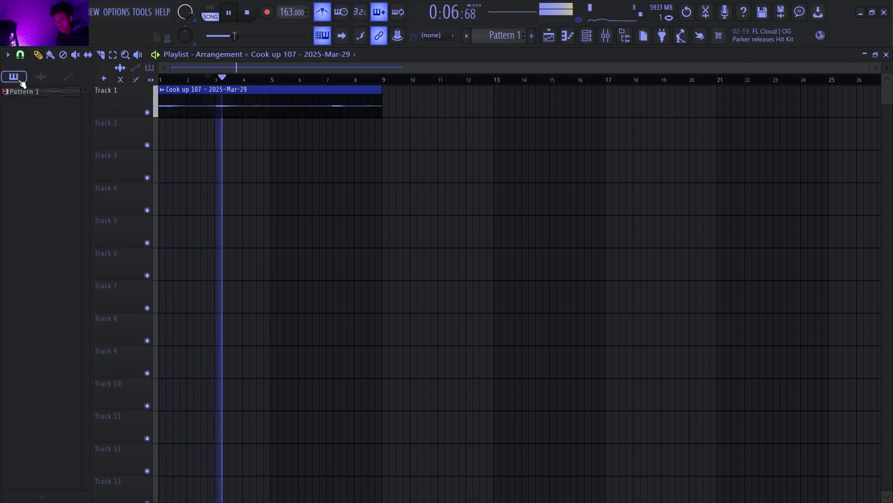
{"action": "left_click_drag", "start_coordinate": [56, 96], "coordinate": [131, 124]}
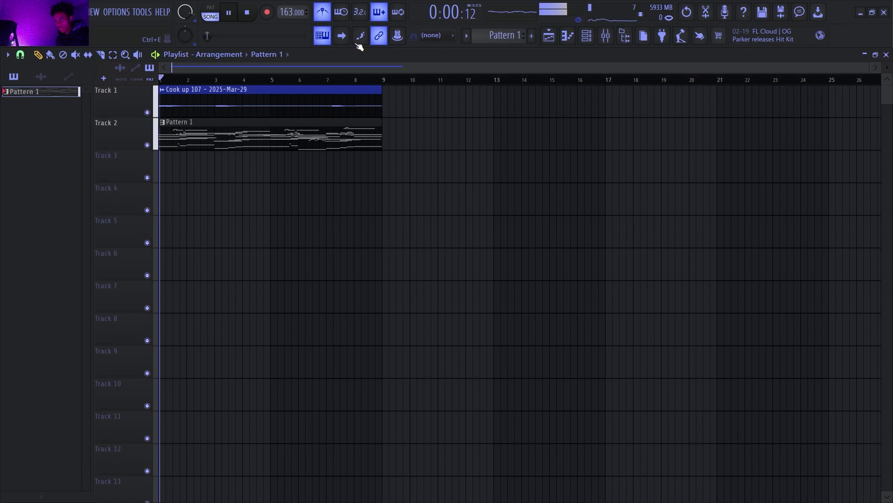
{"action": "left_click_drag", "start_coordinate": [204, 97], "coordinate": [211, 97]}
{"action": "key", "text": "space"}
{"action": "key", "text": "space"}
{"action": "scroll", "coordinate": [150, 115], "scroll_direction": "up", "scroll_amount": 3}
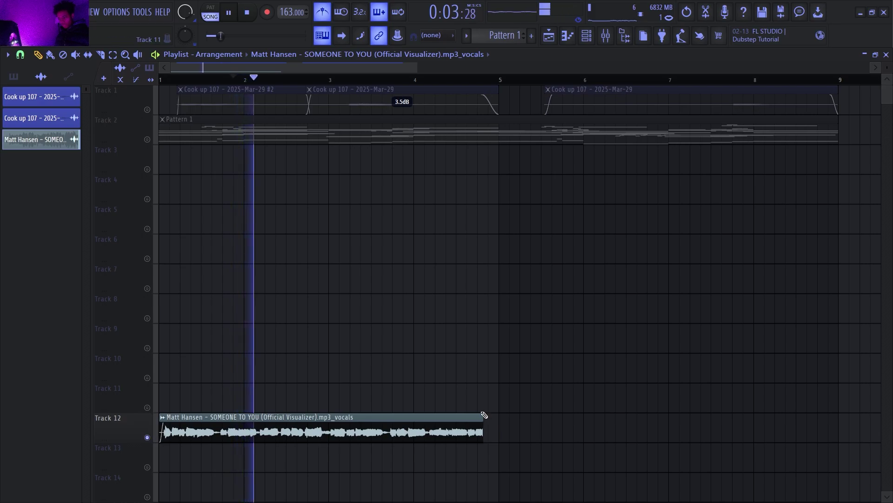
- Stretch the vocals clip on Track 12 slightly longer at its end and play it back from the start
{"action": "left_click", "coordinate": [490, 416]}
{"action": "key", "text": "ctrl+z"}
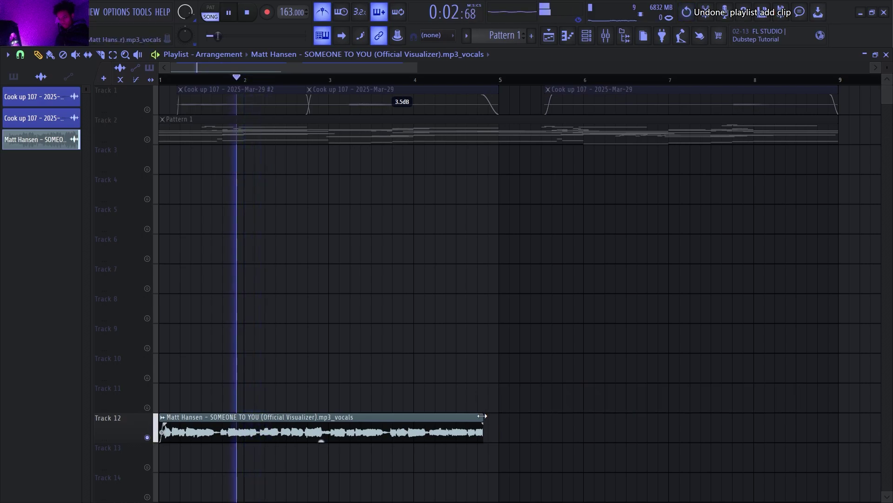
{"action": "scroll", "coordinate": [486, 414], "scroll_direction": "up", "scroll_amount": 3}
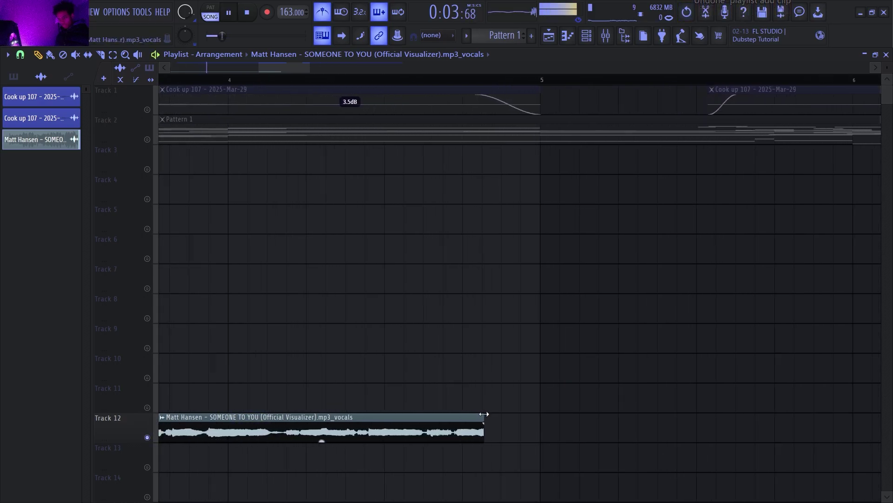
{"action": "scroll", "coordinate": [485, 414], "scroll_direction": "up", "scroll_amount": 4}
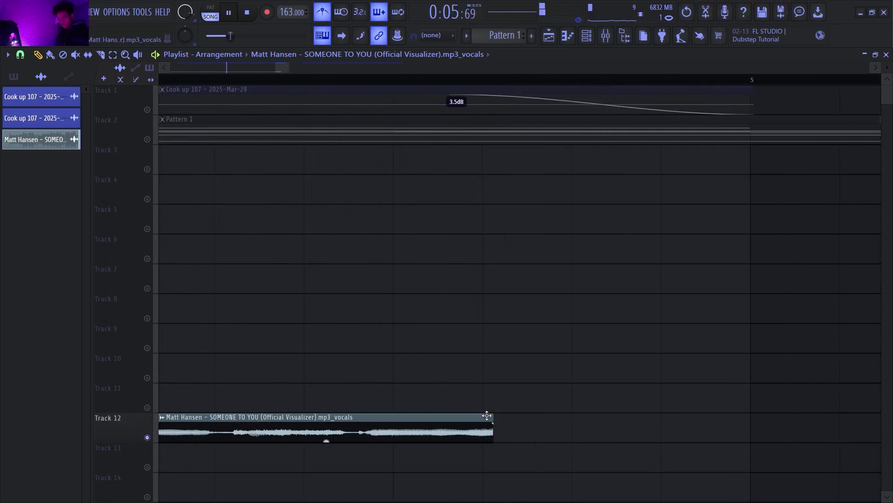
{"action": "left_click_drag", "start_coordinate": [493, 416], "coordinate": [524, 414]}
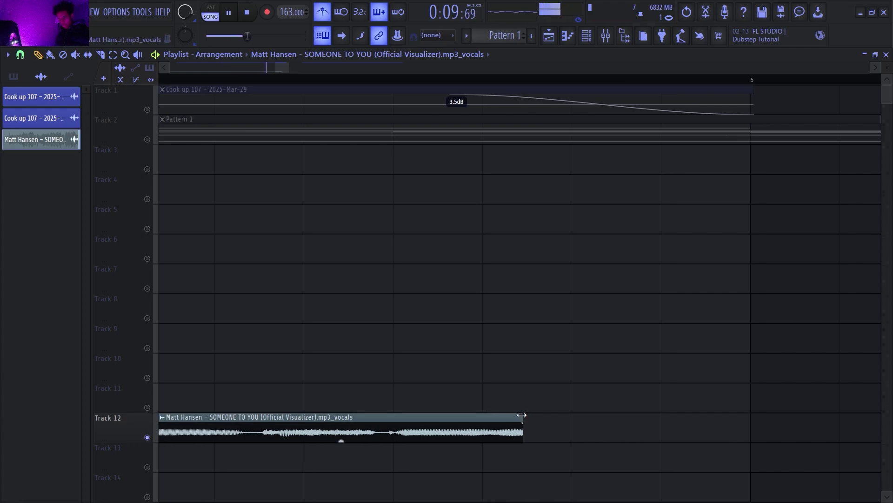
{"action": "key", "text": "space"}
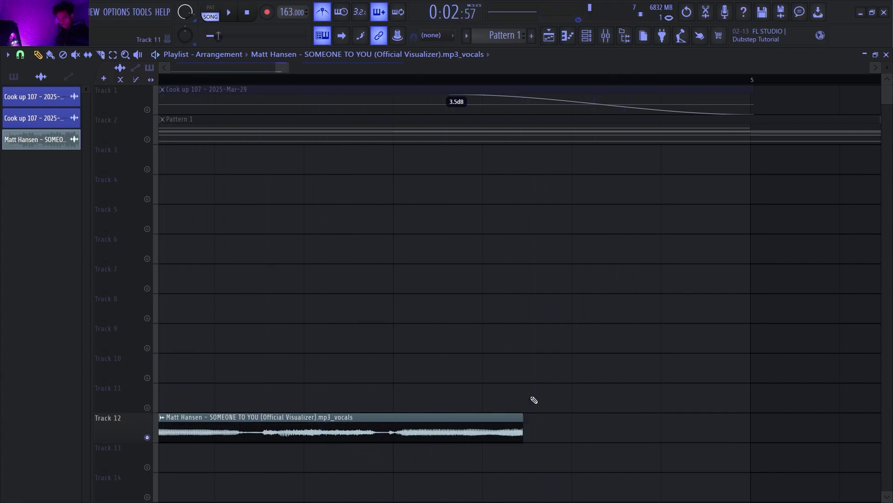
{"action": "scroll", "coordinate": [208, 126], "scroll_direction": "down", "scroll_amount": 6}
{"action": "key", "text": "space"}
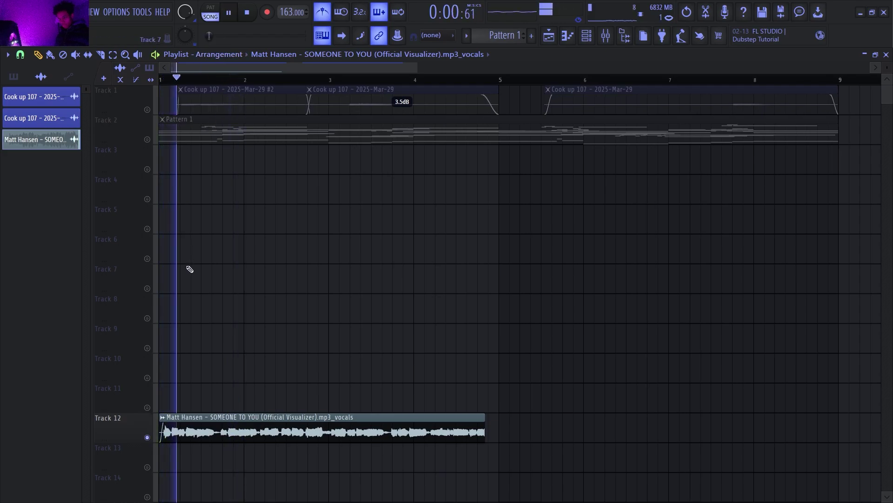
- Unmute Track 2, switch off the metronome and play the pattern against the vocals
{"action": "left_click", "coordinate": [147, 139]}
{"action": "key", "text": "space"}
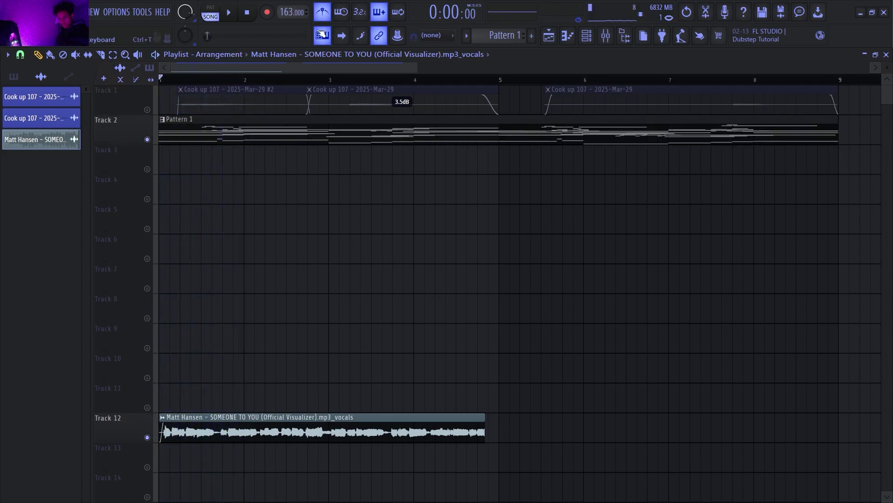
{"action": "left_click", "coordinate": [322, 12]}
{"action": "key", "text": "space"}
{"action": "key", "text": "space"}
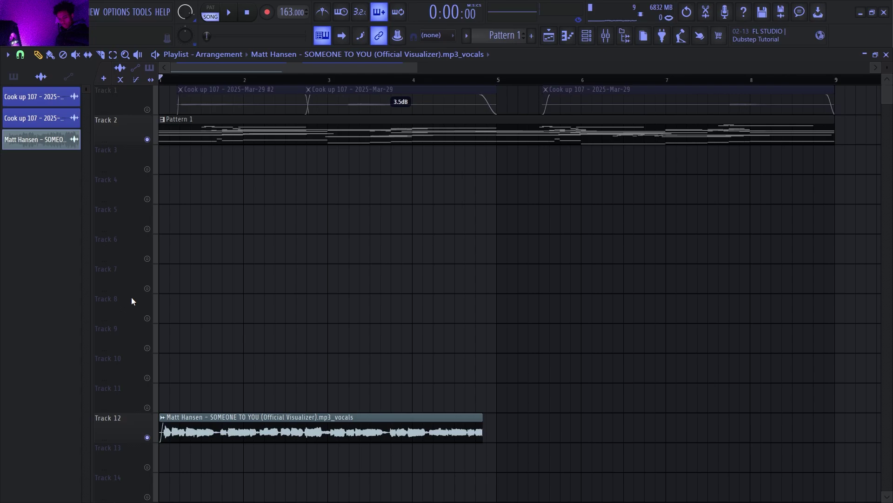
- Shift all the clips on Tracks 1 and 2 about one beat later, check them against the vocals and deselect them
{"action": "left_click_drag", "start_coordinate": [156, 102], "coordinate": [216, 131]}
{"action": "key", "text": "space"}
{"action": "scroll", "coordinate": [148, 146], "scroll_direction": "up", "scroll_amount": 2}
{"action": "key", "text": "space"}
{"action": "key", "text": "space"}
{"action": "scroll", "coordinate": [316, 280], "scroll_direction": "down", "scroll_amount": 3}
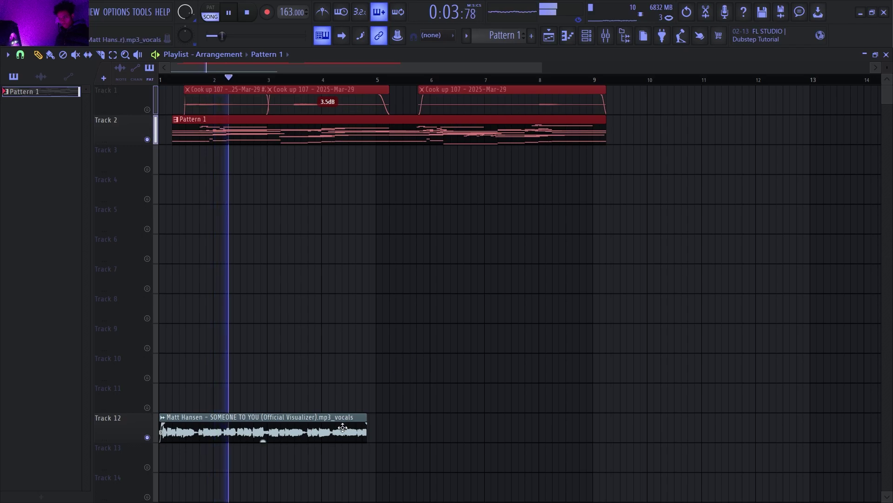
{"action": "left_click", "coordinate": [313, 375], "text": "ctrl"}
- Inspect the channel settings of the vocals clip on Track 12 while the arrangement plays
{"action": "left_click", "coordinate": [311, 438]}
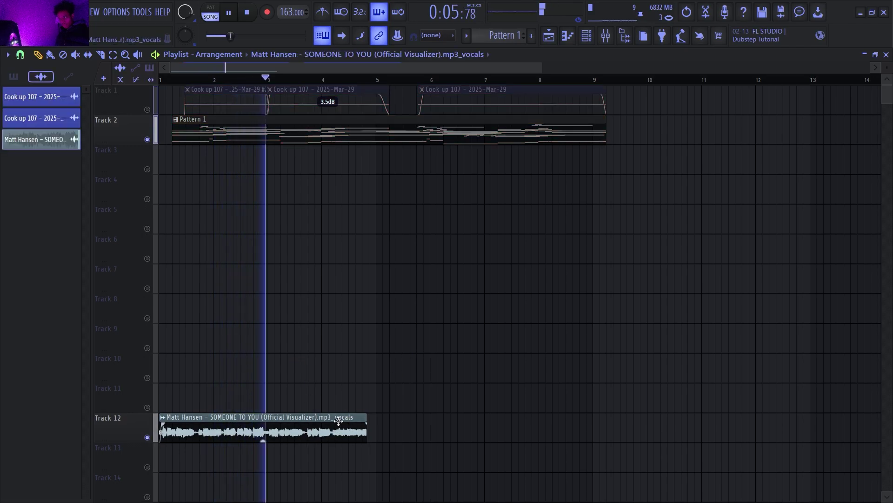
{"action": "key", "text": "space"}
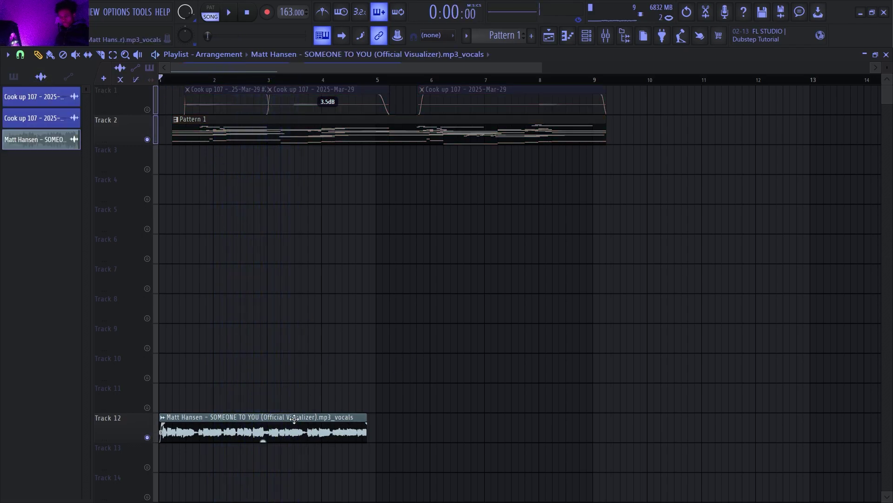
{"action": "double_click", "coordinate": [262, 438]}
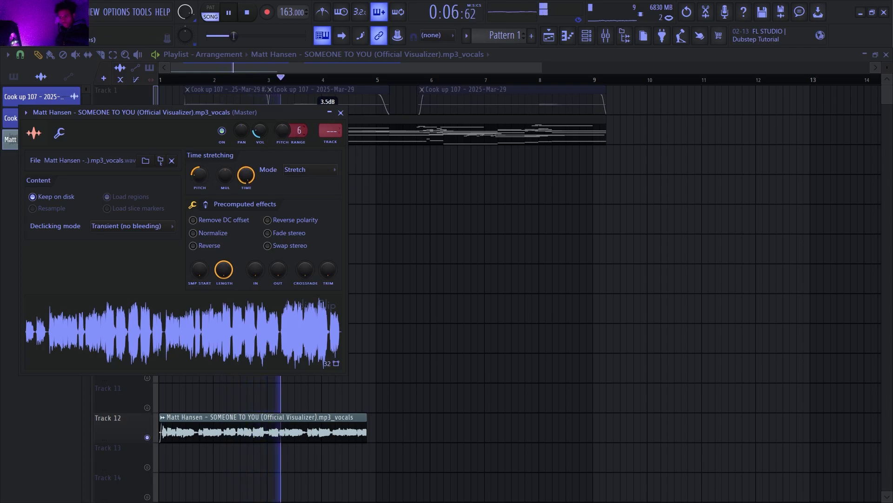
{"action": "key", "text": "Escape"}
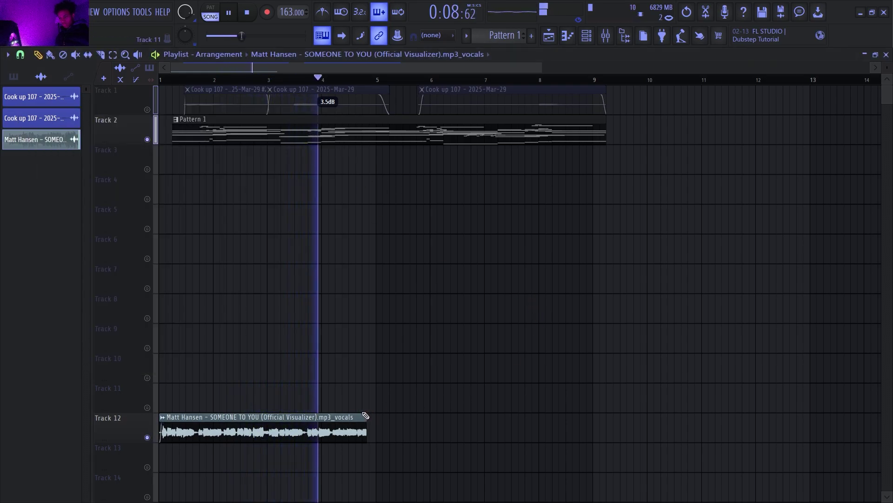
- Extend the end of the vocals clip on Track 12 to between bars 17 and 18, revealing more of the sample
{"action": "left_click_drag", "start_coordinate": [367, 415], "coordinate": [591, 415]}
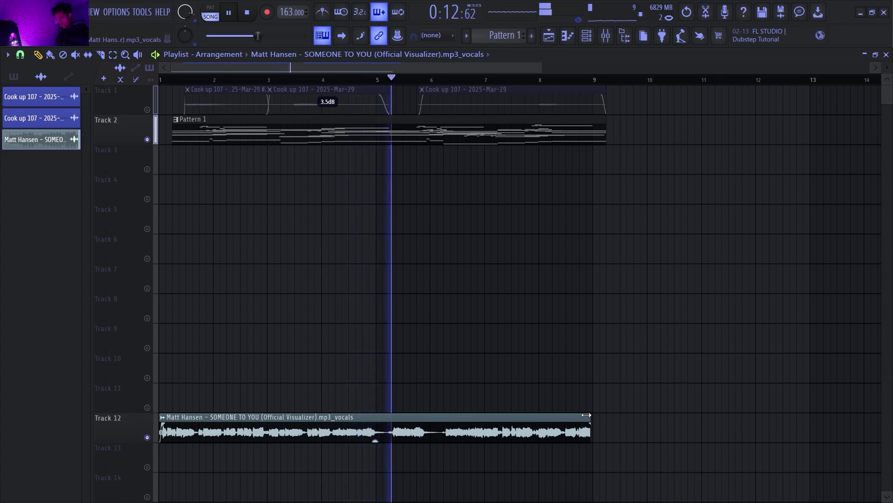
{"action": "left_click_drag", "start_coordinate": [587, 415], "coordinate": [728, 415]}
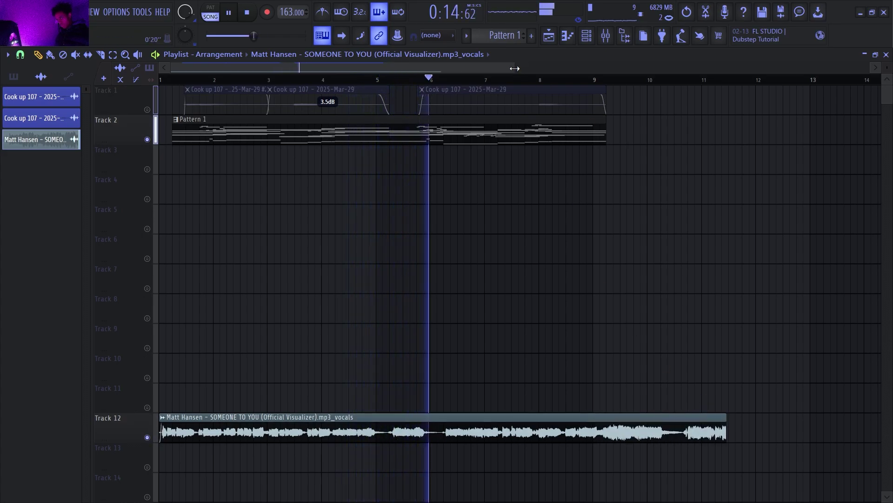
{"action": "scroll", "coordinate": [675, 88], "scroll_direction": "down", "scroll_amount": 1}
{"action": "scroll", "coordinate": [675, 88], "scroll_direction": "down", "scroll_amount": 1}
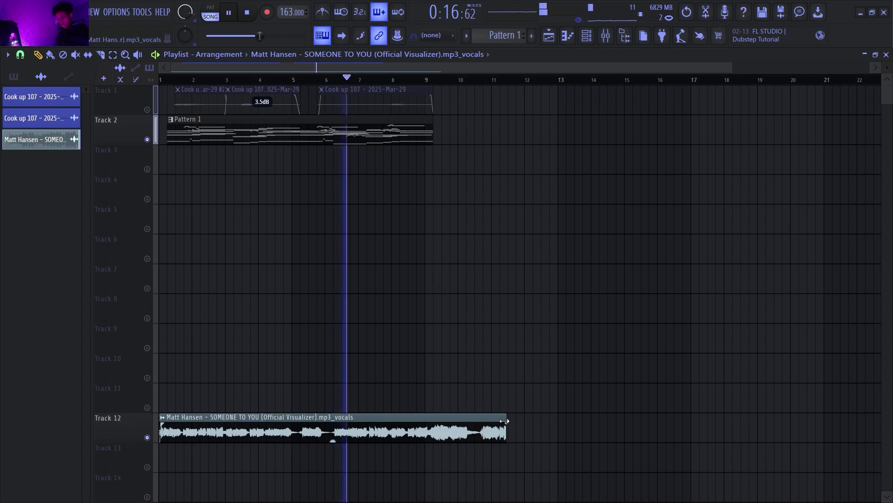
{"action": "left_click_drag", "start_coordinate": [508, 416], "coordinate": [716, 412]}
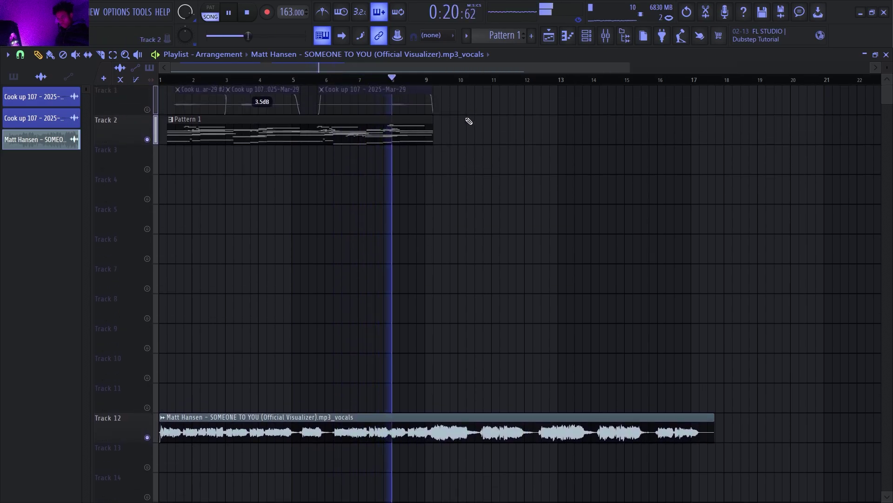
- Repeat the clips on Tracks 1 and 2 after the originals, continuing Pattern 1 on Track 2 to about bar 25 and removing surplus copies
{"action": "left_click_drag", "start_coordinate": [465, 101], "coordinate": [34, 163]}
{"action": "key", "text": "ctrl+b"}
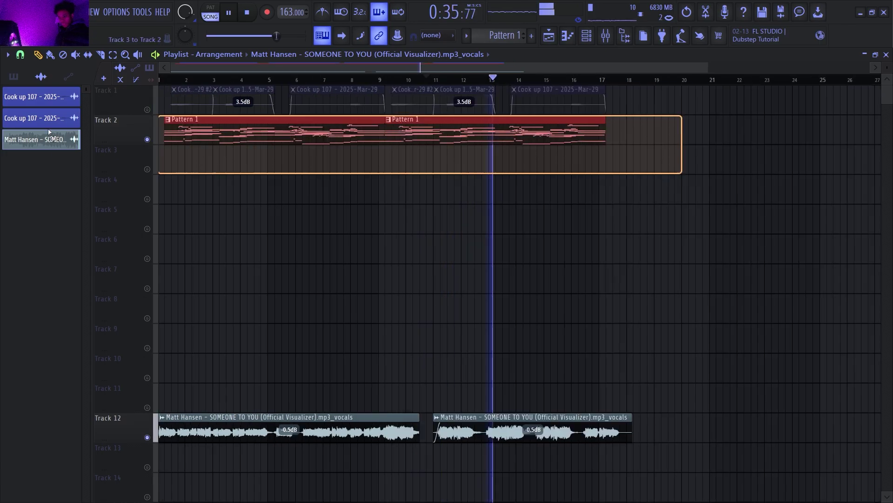
{"action": "key", "text": "ctrl+b"}
{"action": "scroll", "coordinate": [525, 223], "scroll_direction": "down", "scroll_amount": 3}
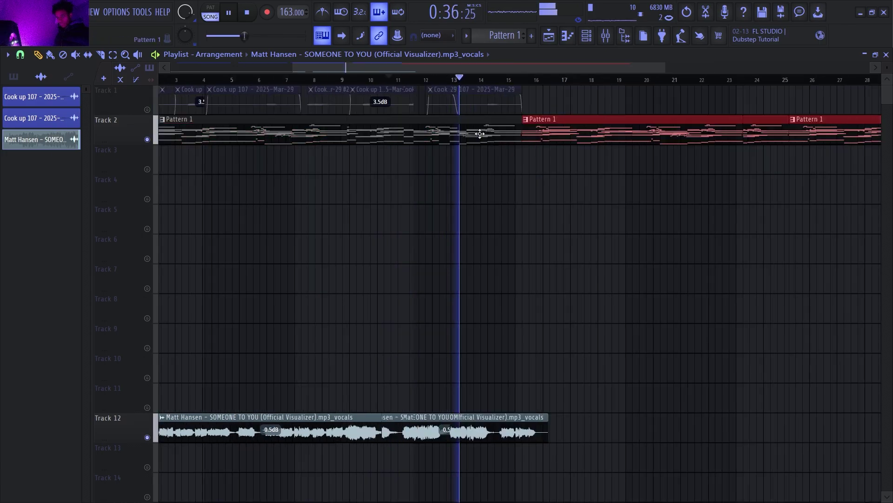
{"action": "right_click", "coordinate": [632, 137]}
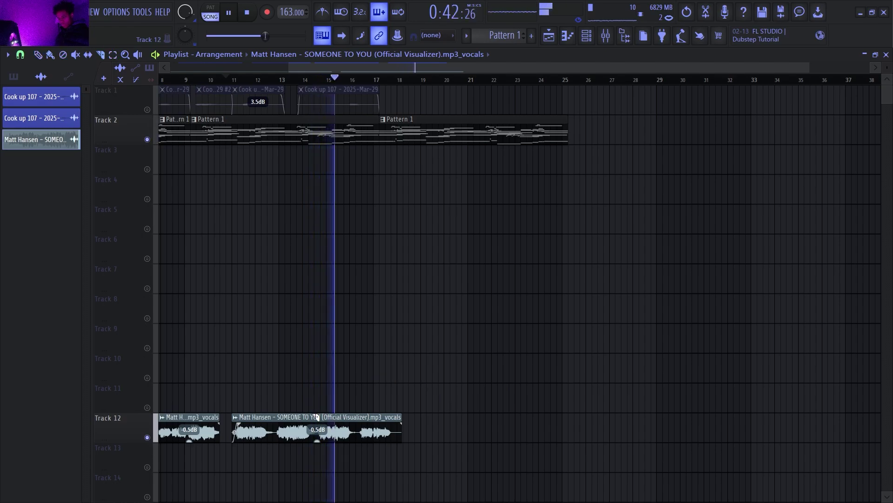
- Split the Track 12 vocals near bar 14.5 and shift the second part slightly later, checking its timing from bar 13
{"action": "scroll", "coordinate": [317, 419], "scroll_direction": "up", "scroll_amount": 3}
{"action": "left_click", "coordinate": [263, 79]}
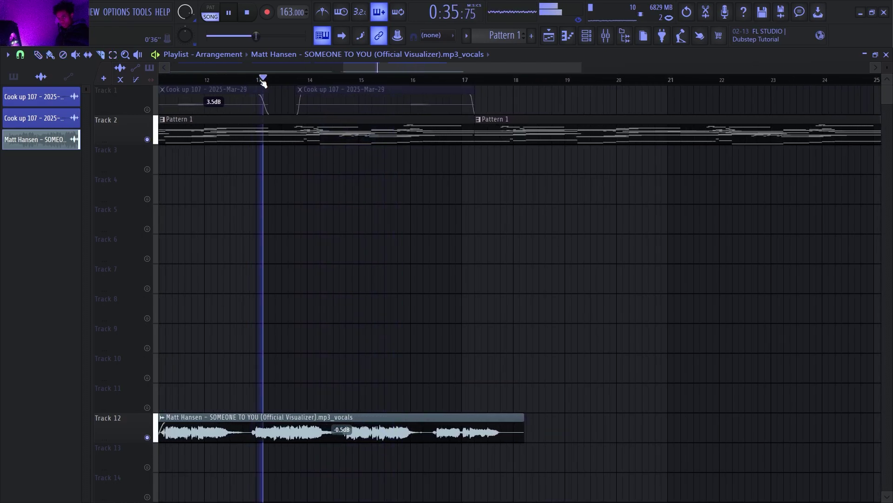
{"action": "left_click", "coordinate": [334, 433]}
{"action": "right_click", "coordinate": [381, 423]}
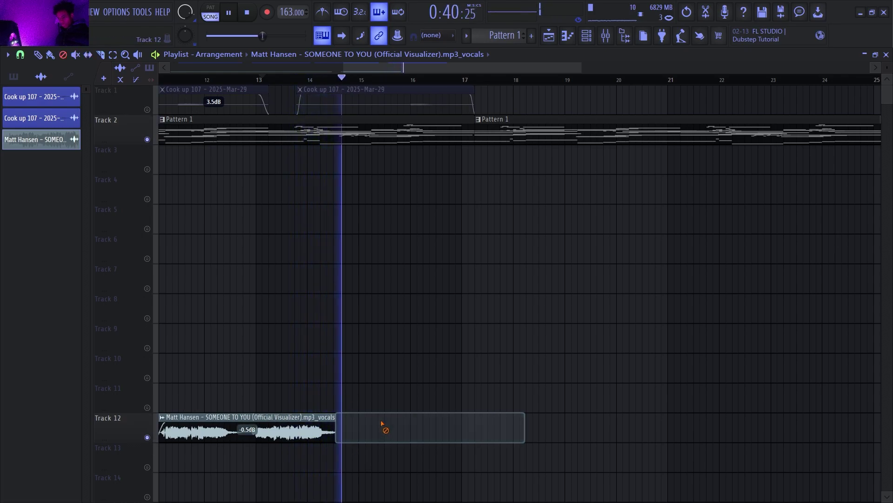
{"action": "key", "text": "ctrl+z"}
{"action": "key", "text": "space"}
{"action": "key", "text": "space"}
{"action": "left_click_drag", "start_coordinate": [375, 423], "coordinate": [382, 423]}
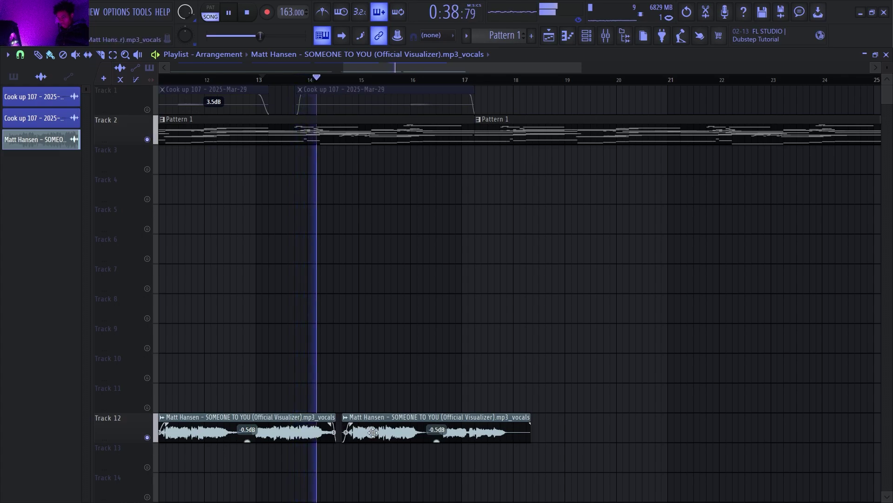
{"action": "left_click_drag", "start_coordinate": [372, 432], "coordinate": [390, 418]}
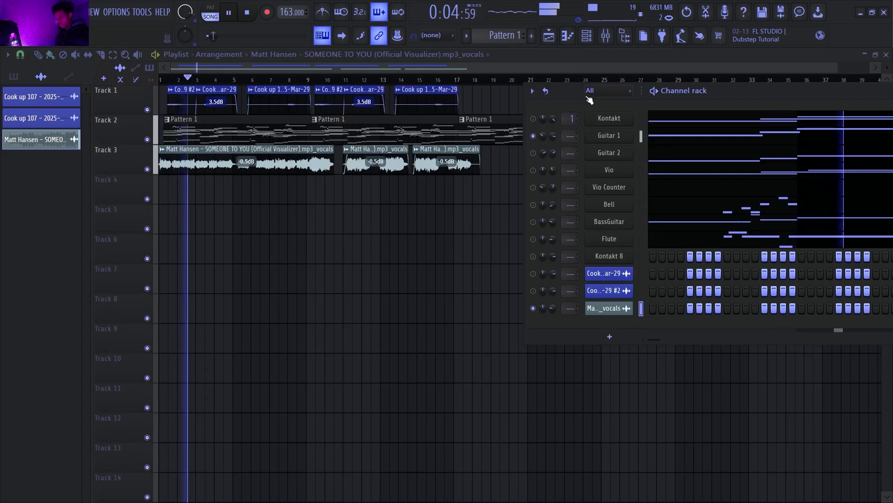
- Inspect the vocals channel's settings from the channel rack during playback
{"action": "left_click", "coordinate": [607, 308]}
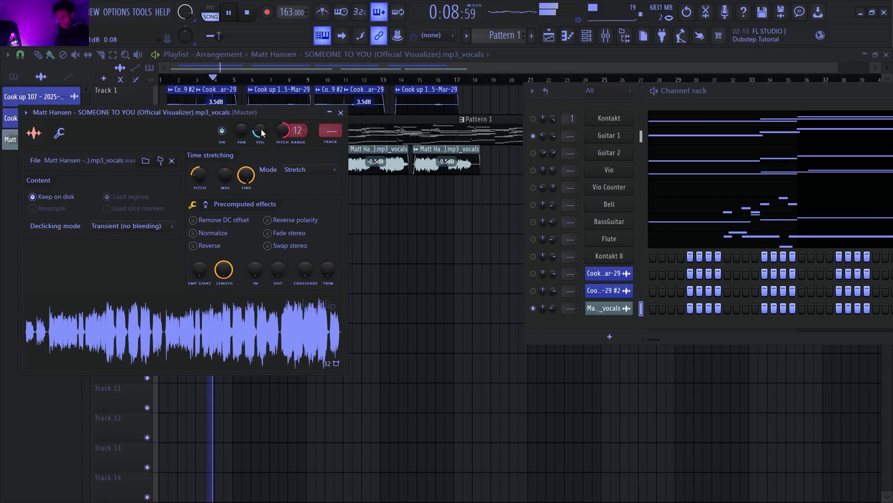
{"action": "right_click", "coordinate": [430, 238]}
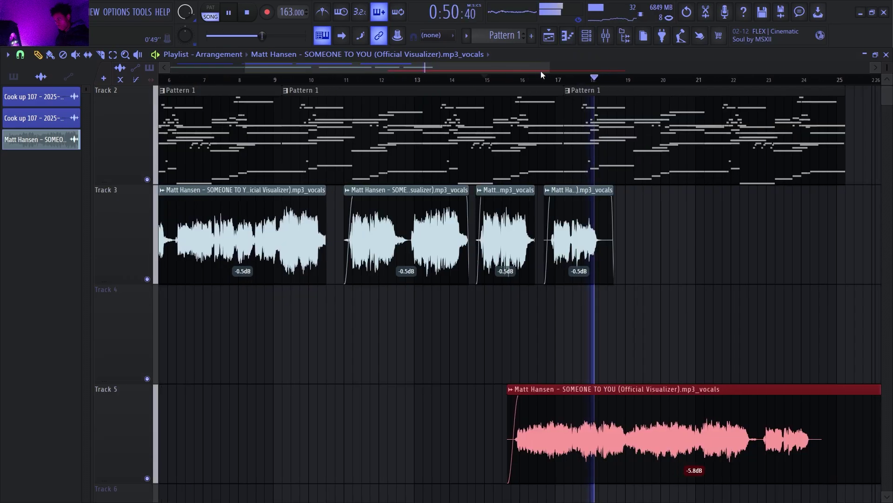
- Cut the Track 5 vocals clip after its last phrase, between bars 24 and 25, and delete the remainder
{"action": "scroll", "coordinate": [698, 164], "scroll_direction": "down", "scroll_amount": 2}
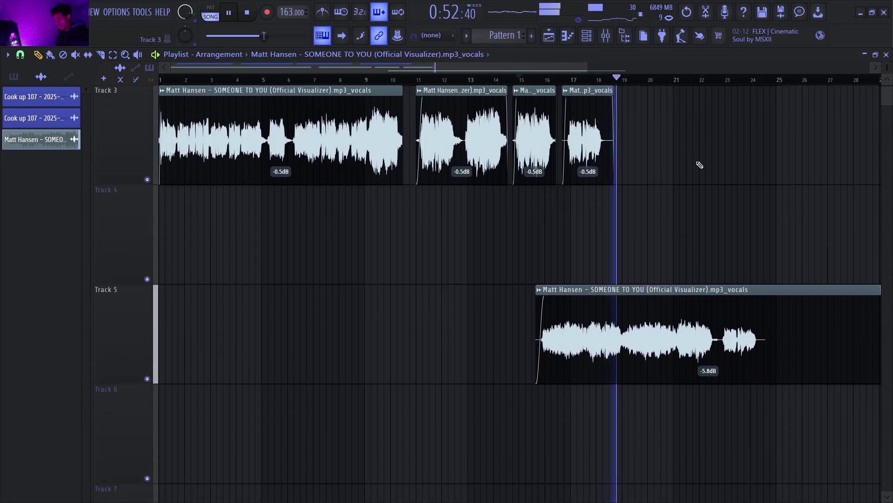
{"action": "scroll", "coordinate": [721, 256], "scroll_direction": "up", "scroll_amount": 3}
{"action": "scroll", "coordinate": [748, 355], "scroll_direction": "down", "scroll_amount": 3}
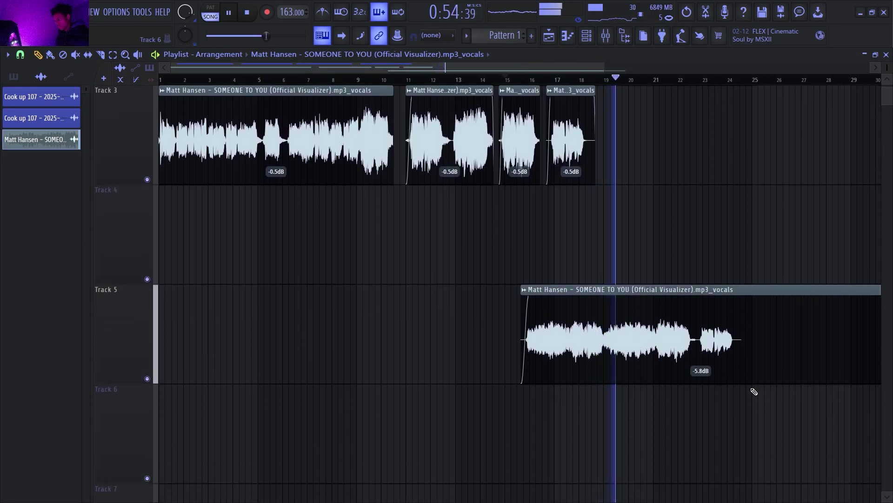
{"action": "key", "text": "space"}
{"action": "key", "text": "space"}
{"action": "right_click", "coordinate": [752, 391]}
{"action": "left_click_drag", "start_coordinate": [752, 391], "coordinate": [753, 254]}
{"action": "key", "text": "t"}
{"action": "right_click", "coordinate": [806, 313]}
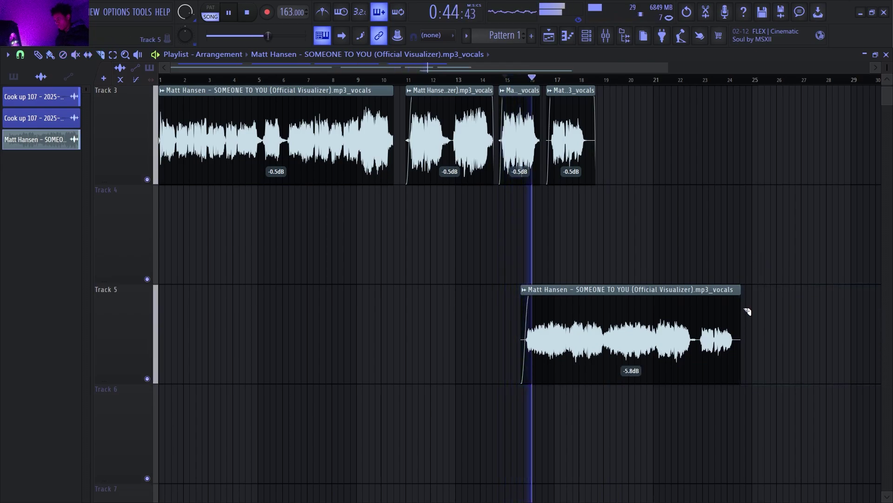
- Make the duplicated vocals clip on Track 6 unique so it has its own channel
{"action": "scroll", "coordinate": [693, 400], "scroll_direction": "up", "scroll_amount": 3, "text": "ctrl"}
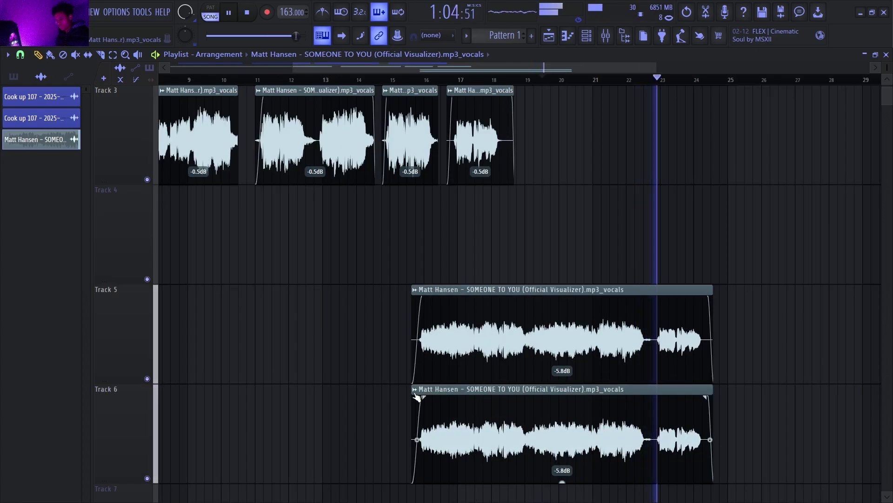
{"action": "left_click", "coordinate": [416, 394]}
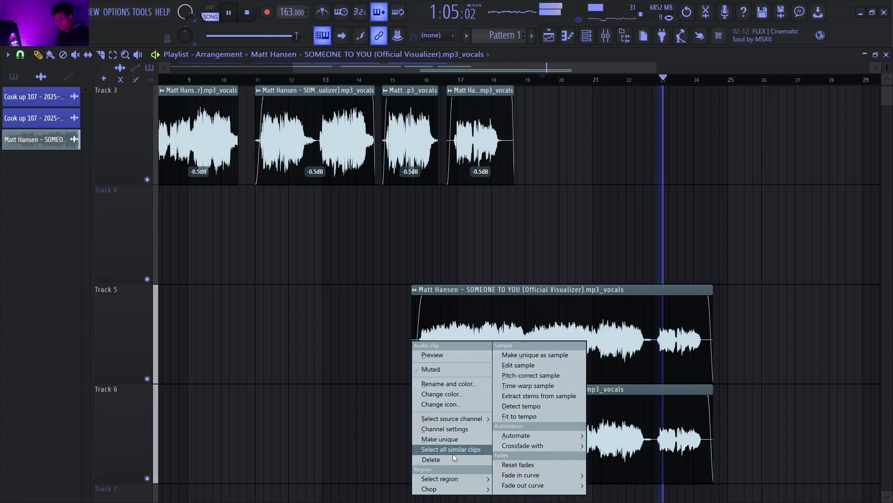
{"action": "left_click", "coordinate": [454, 453]}
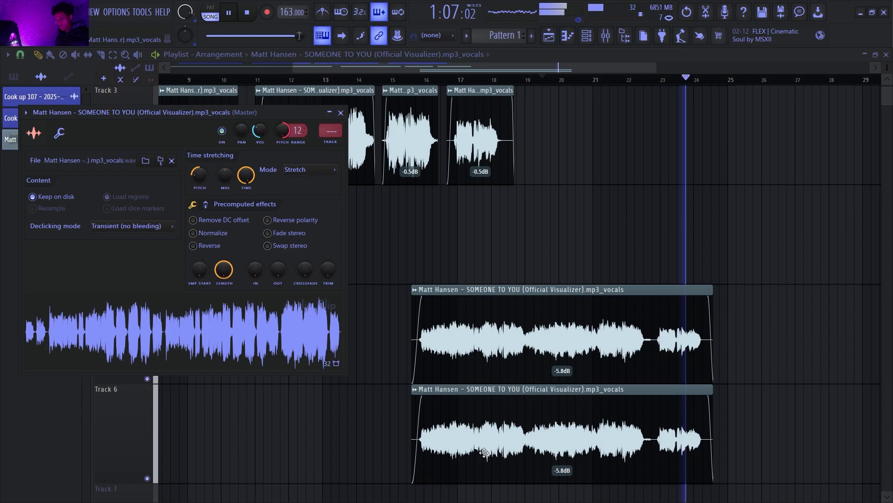
{"action": "left_click", "coordinate": [420, 397]}
{"action": "left_click", "coordinate": [460, 453]}
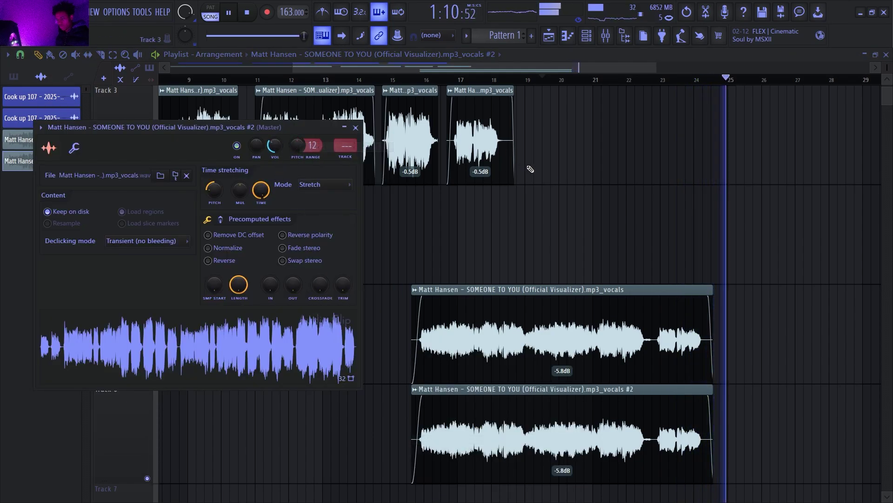
- Restart playback and trim the start of the Track 6 vocals clip to just after bar 19
{"action": "key", "text": "space"}
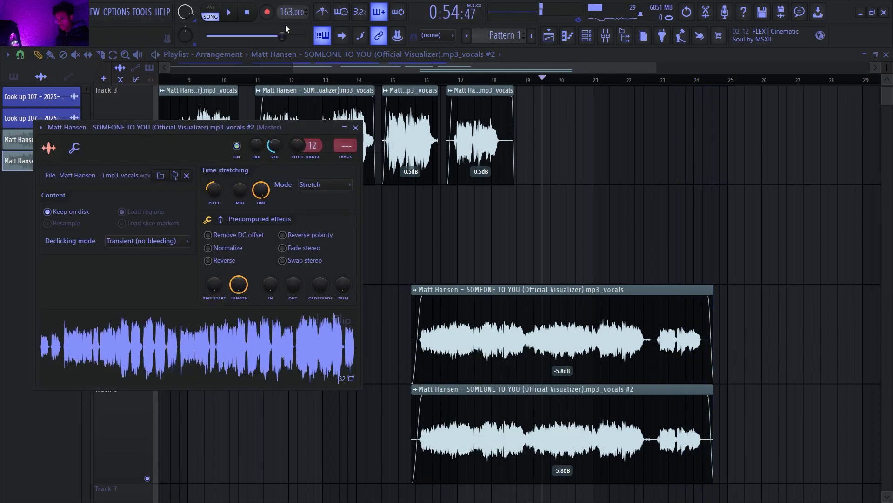
{"action": "left_click", "coordinate": [209, 36]}
{"action": "key", "text": "space"}
{"action": "left_click", "coordinate": [587, 36]}
{"action": "key", "text": "space"}
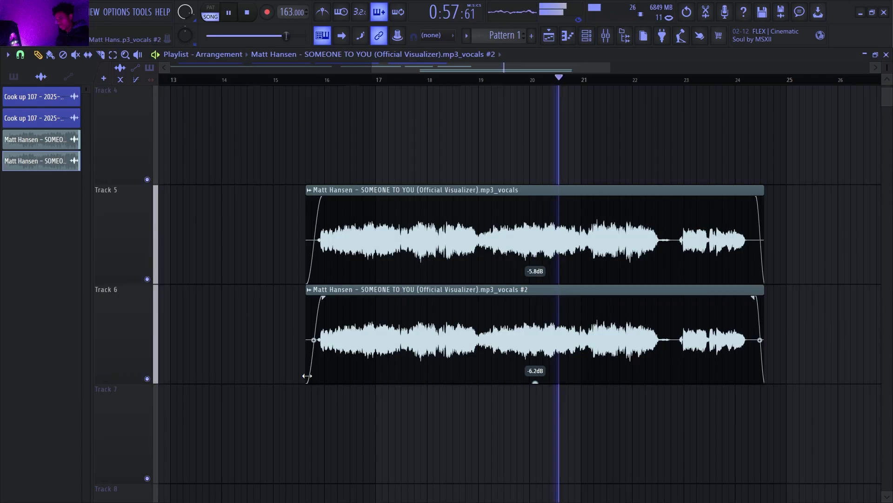
{"action": "left_click_drag", "start_coordinate": [307, 375], "coordinate": [498, 372]}
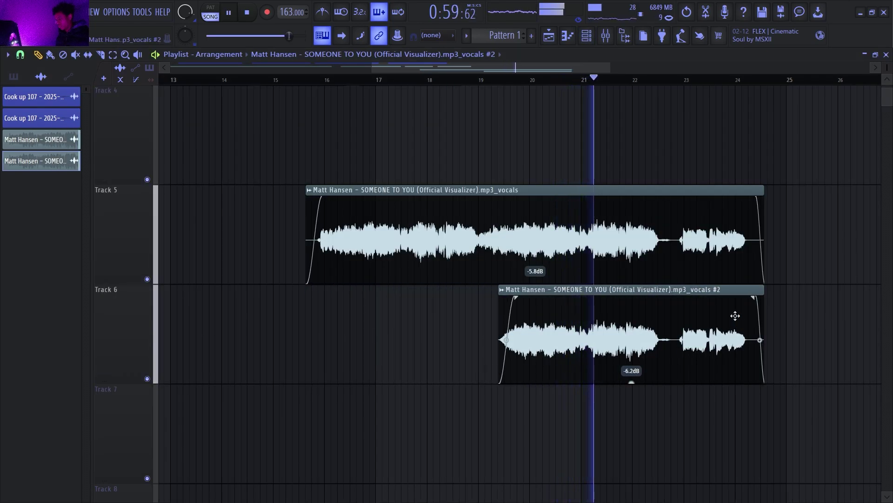
{"action": "scroll", "coordinate": [785, 256], "scroll_direction": "down", "scroll_amount": 1}
{"action": "scroll", "coordinate": [782, 232], "scroll_direction": "up", "scroll_amount": 1}
{"action": "right_click", "coordinate": [771, 186], "text": "ctrl"}
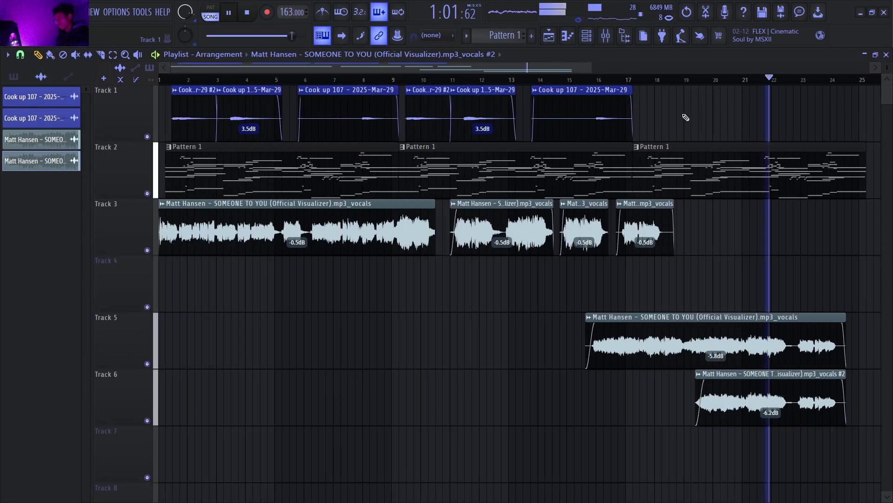